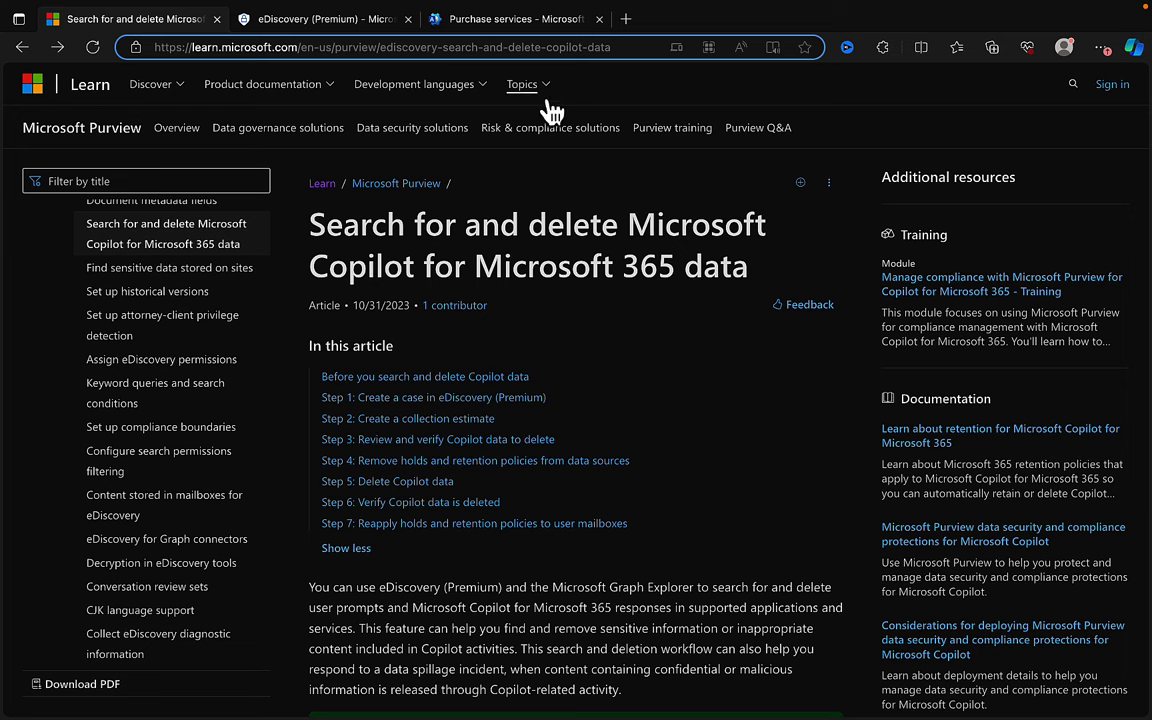
# Review the Microsoft Copilot for Microsoft 365 purchase page in the Microsoft 365 admin center, including prerequisites and licence options
pyautogui.click(517, 20)
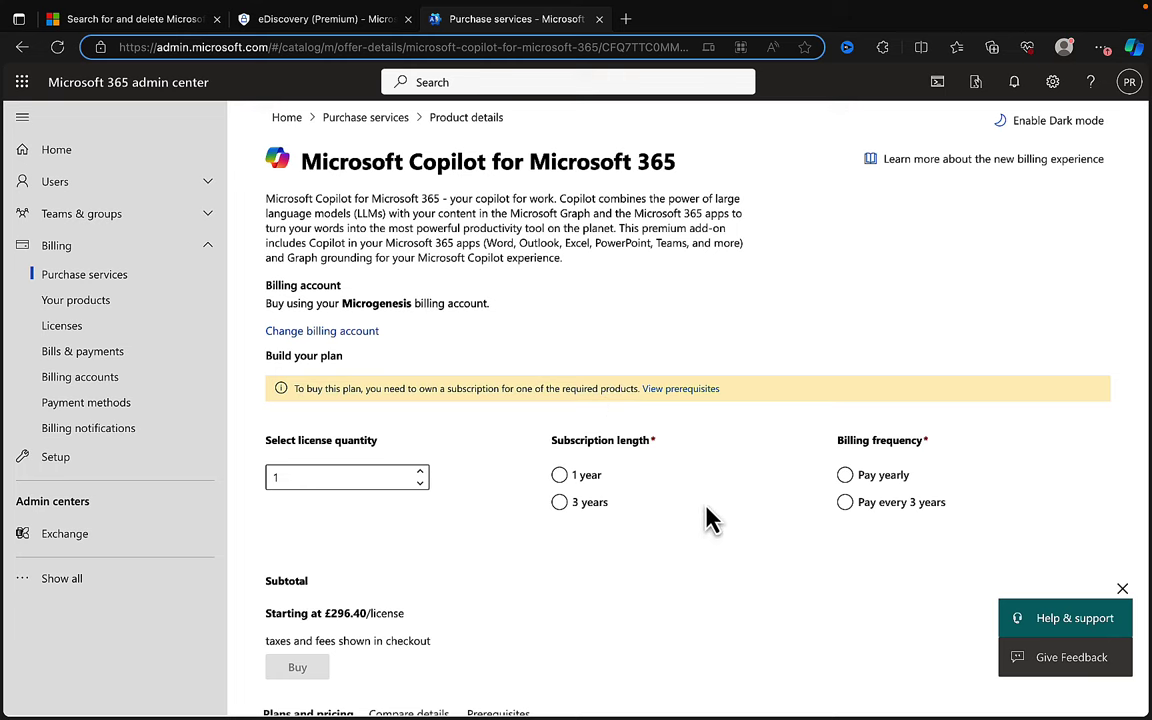
pyautogui.scroll(-1, 666, 514)
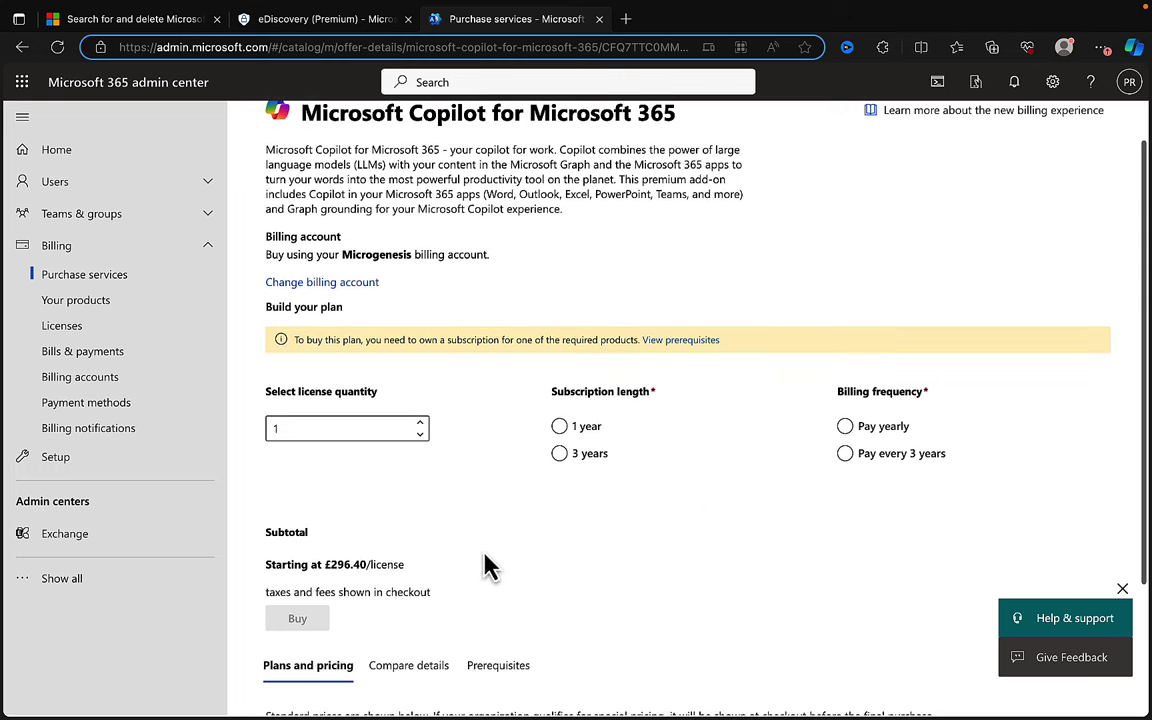
pyautogui.scroll(1, 517, 599)
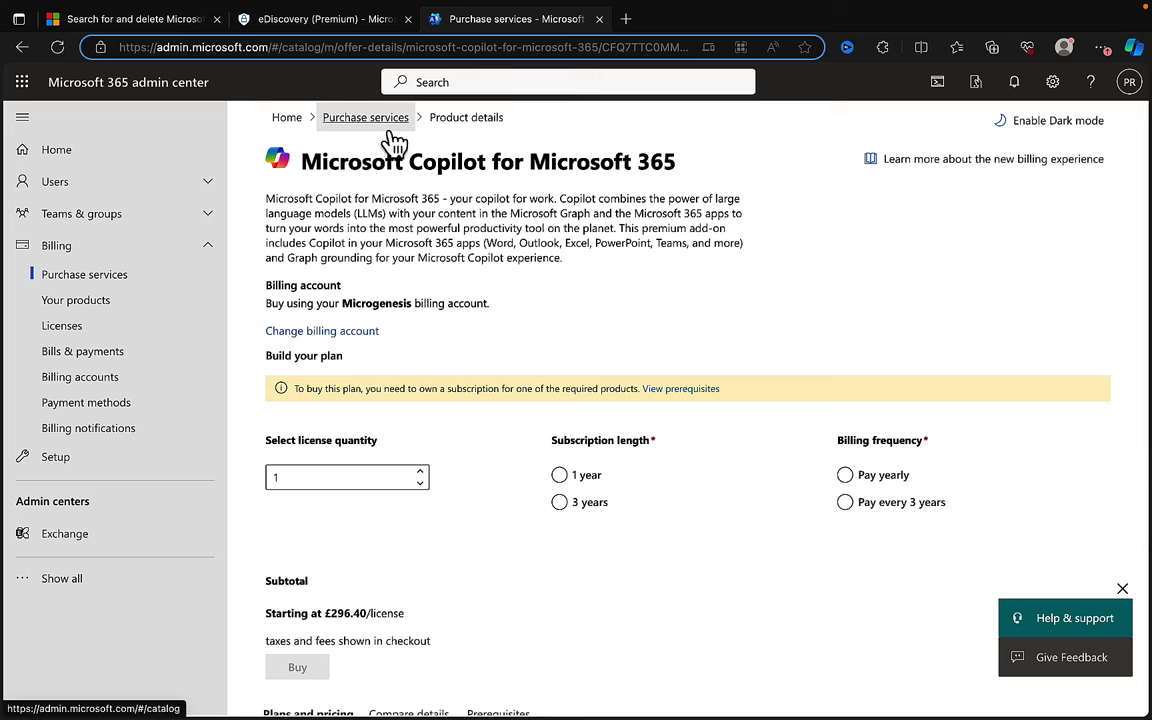
# Return to the Copilot data deletion article, read its prerequisites and open the Assign eDiscovery permissions link in a separate tab
pyautogui.click(151, 31)
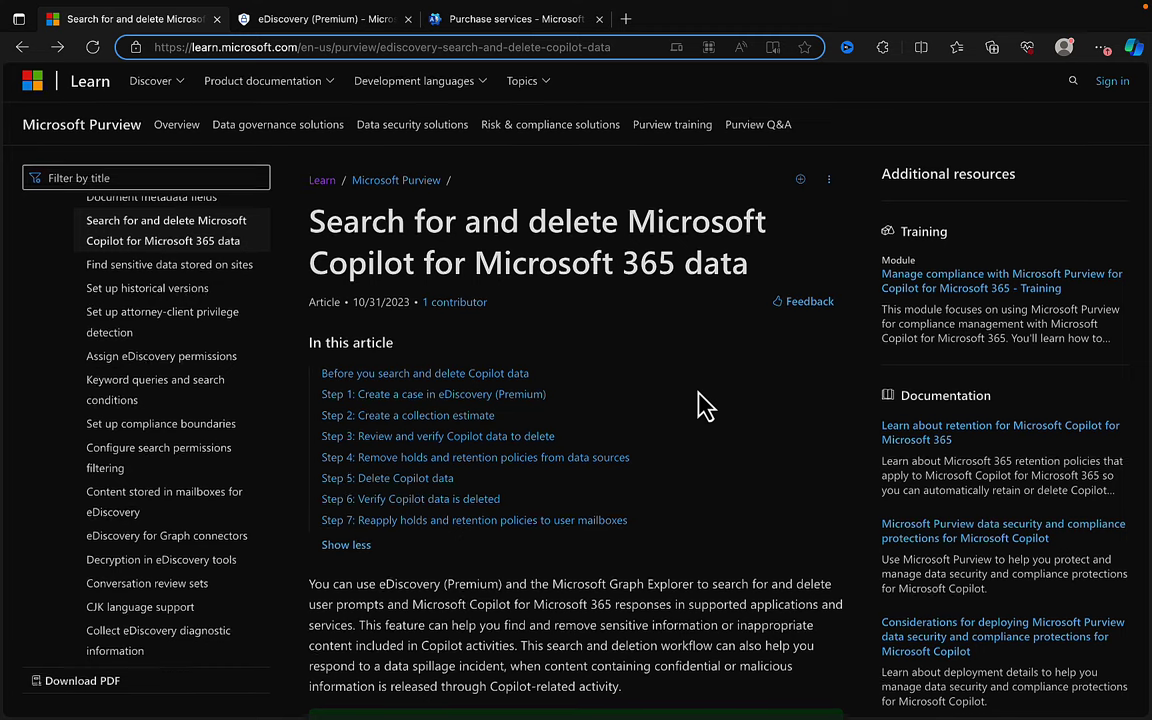
pyautogui.scroll(-1, 704, 405)
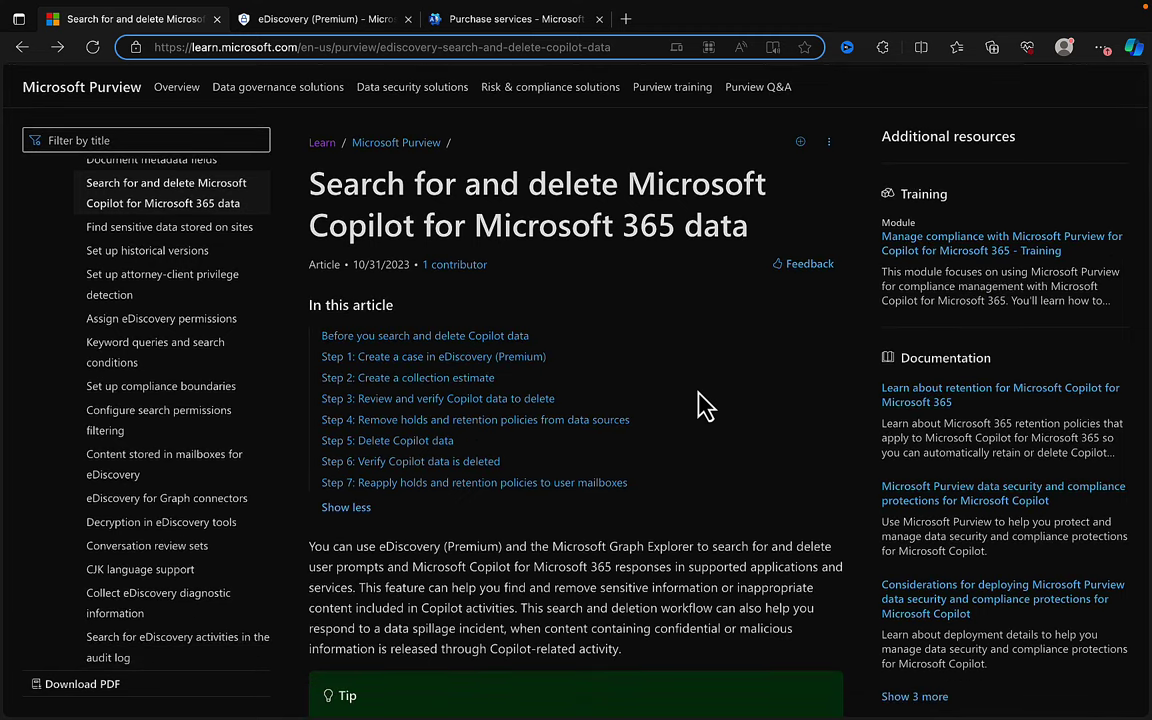
pyautogui.scroll(-5, 704, 405)
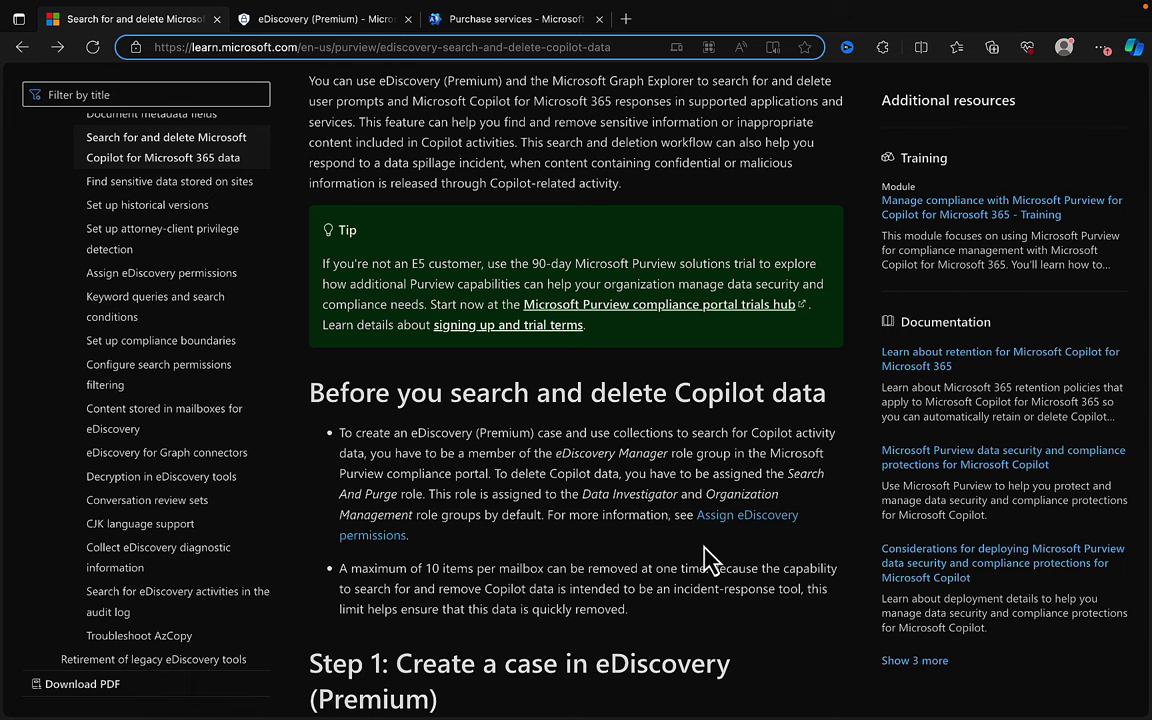
pyautogui.scroll(-3, 705, 560)
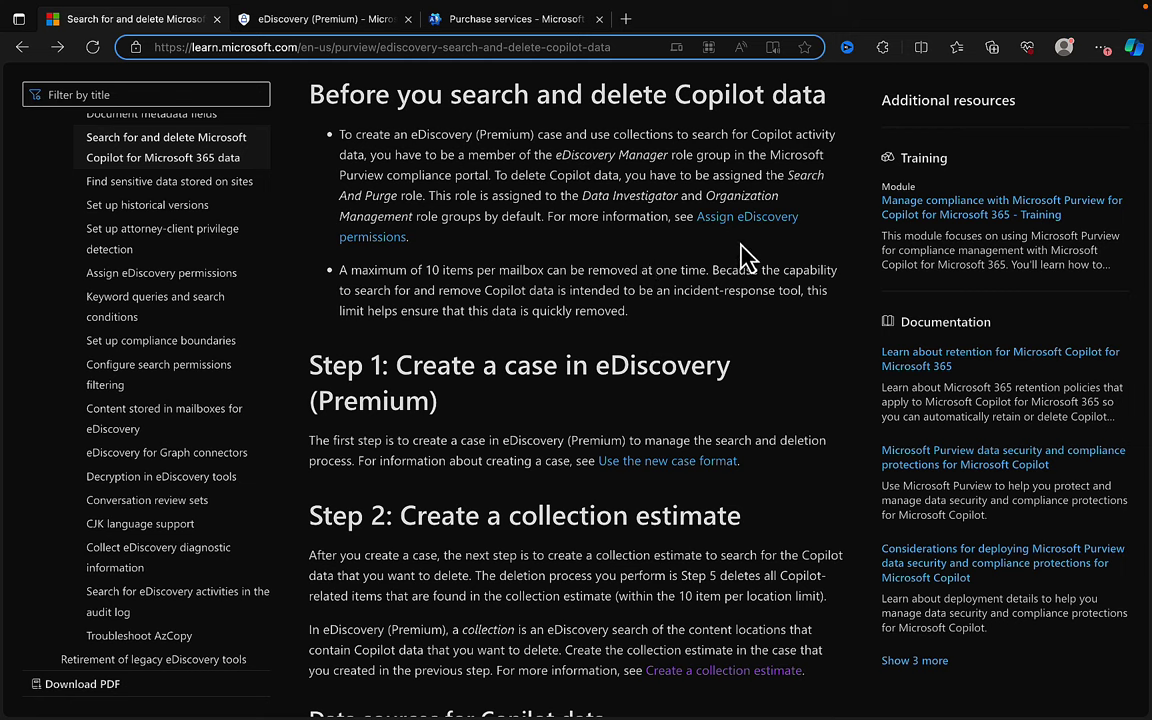
pyautogui.rightClick(662, 216)
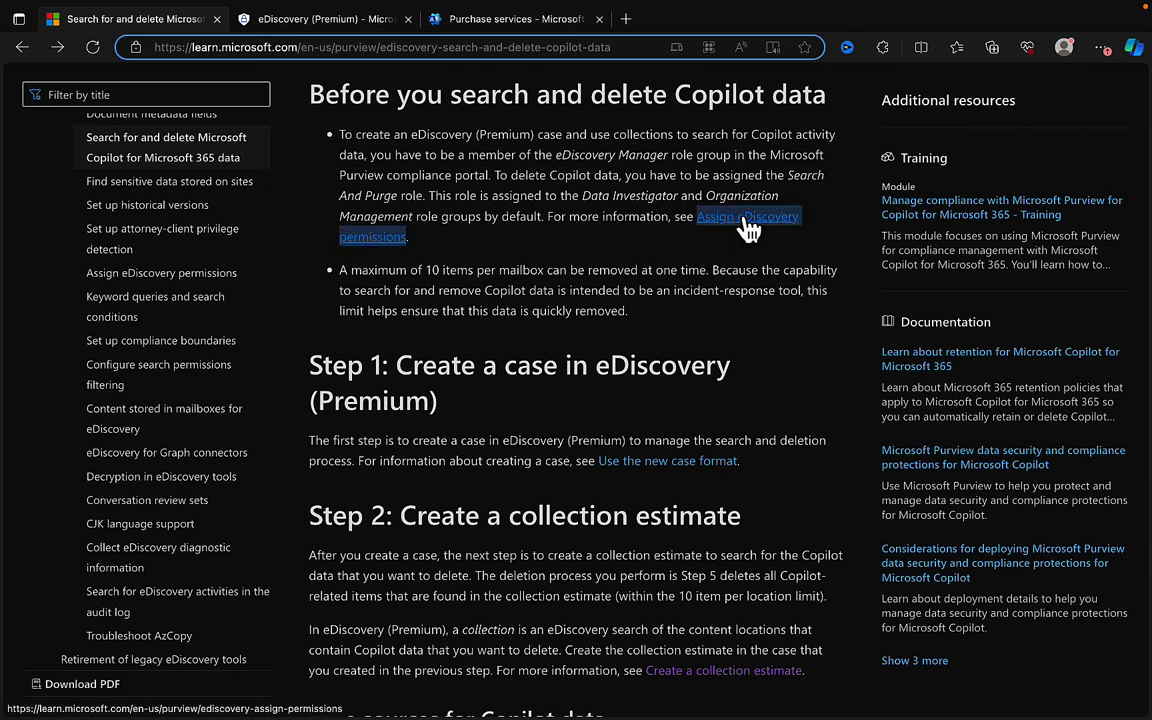
pyautogui.press('Escape')
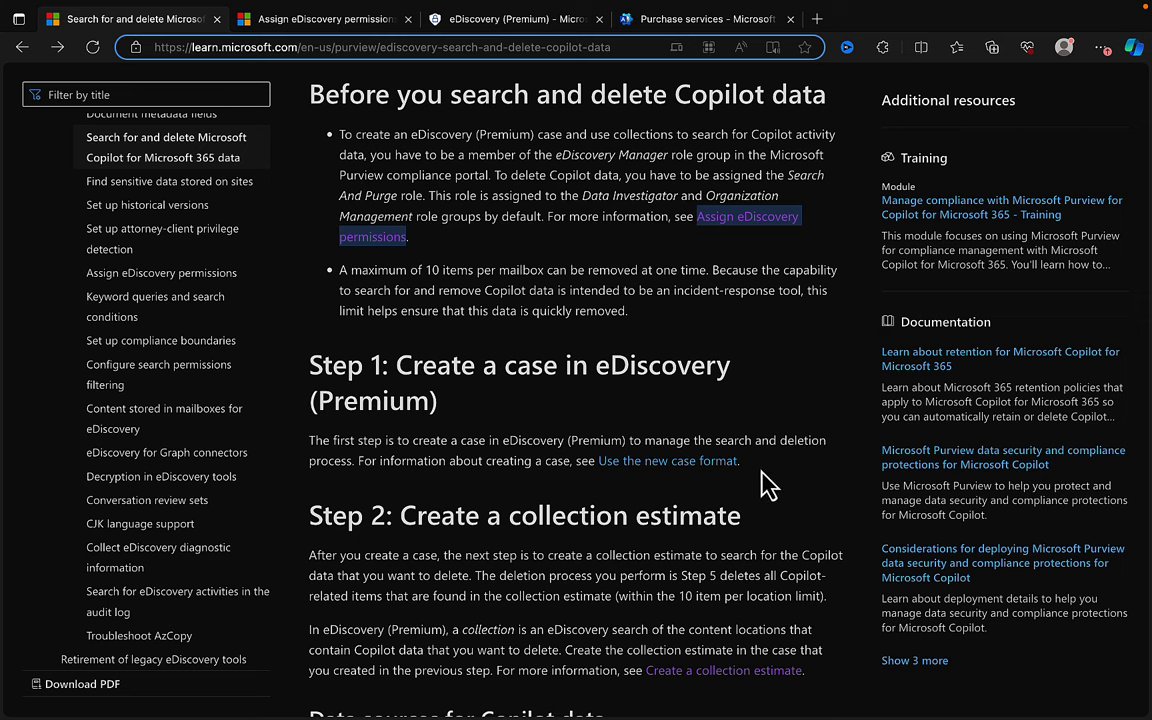
# Examine the article's case and collection estimate steps, Copilot data sources table and search tips, then revisit the prerequisites
pyautogui.scroll(-2, 760, 485)
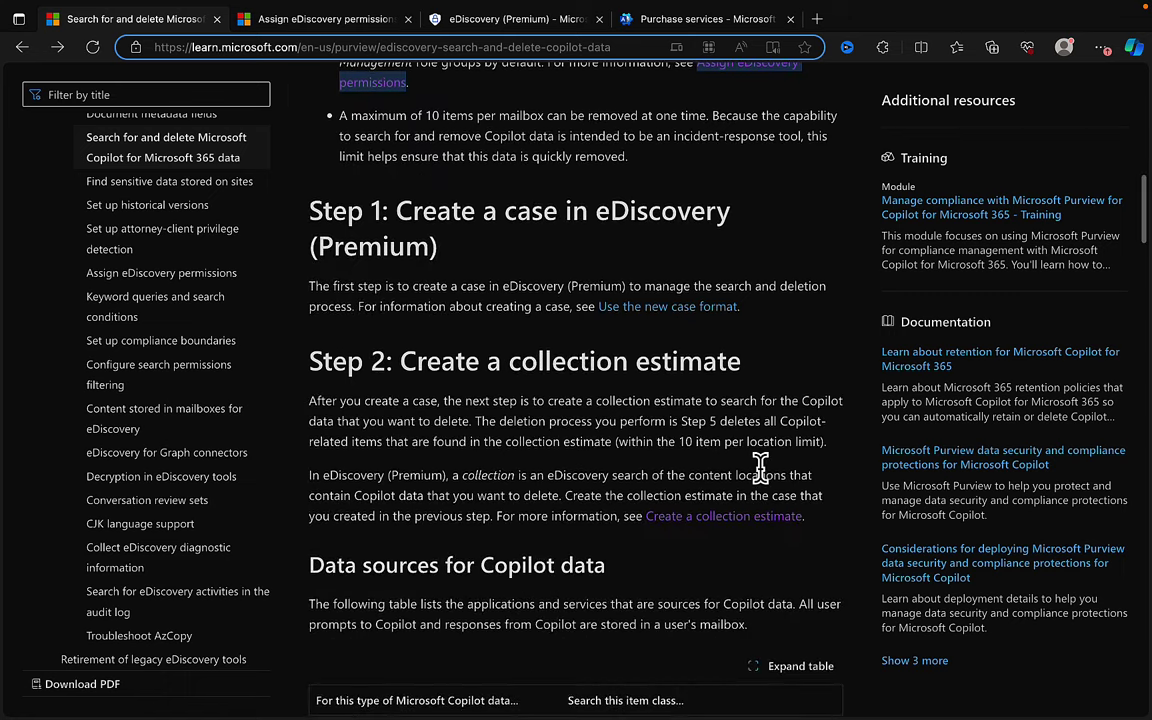
pyautogui.scroll(-2, 762, 478)
pyautogui.scroll(-5, 764, 480)
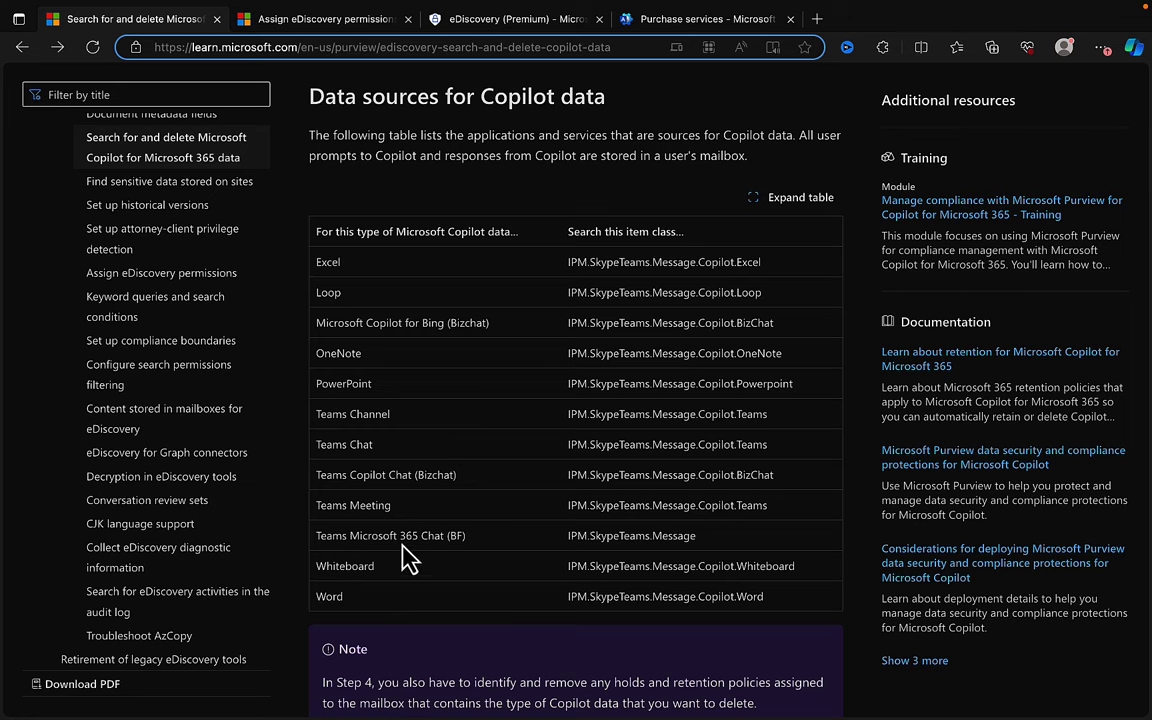
pyautogui.scroll(-3, 455, 562)
pyautogui.scroll(-2, 463, 566)
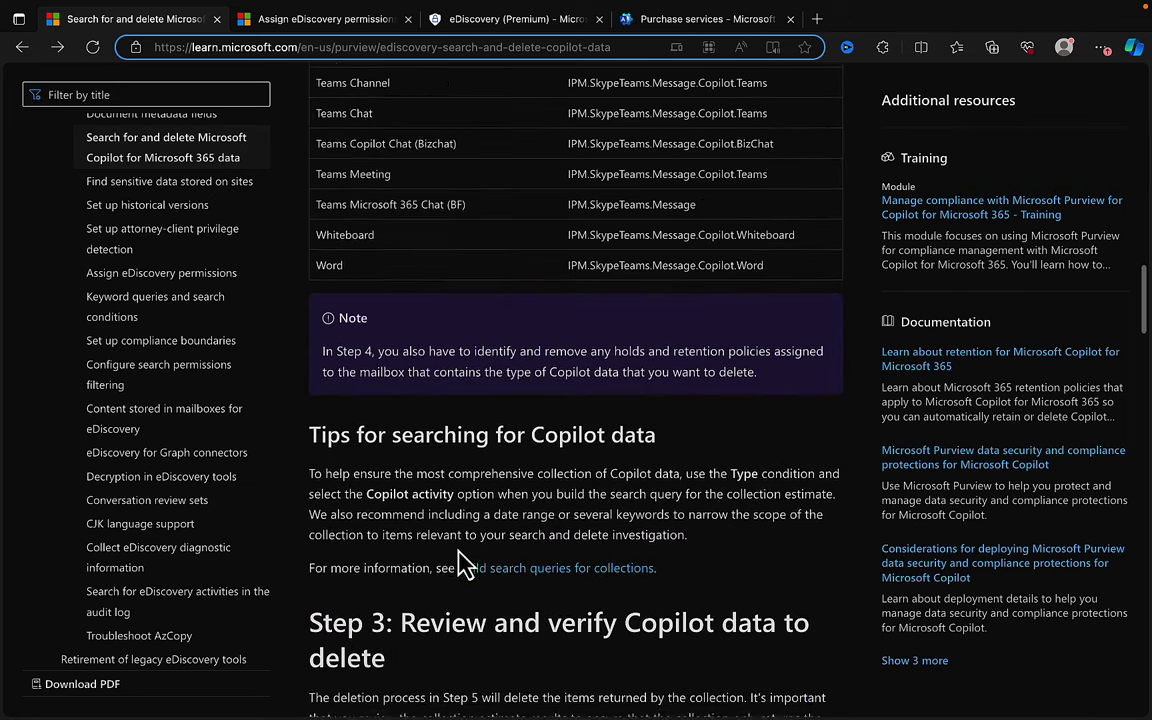
pyautogui.scroll(-1, 752, 510)
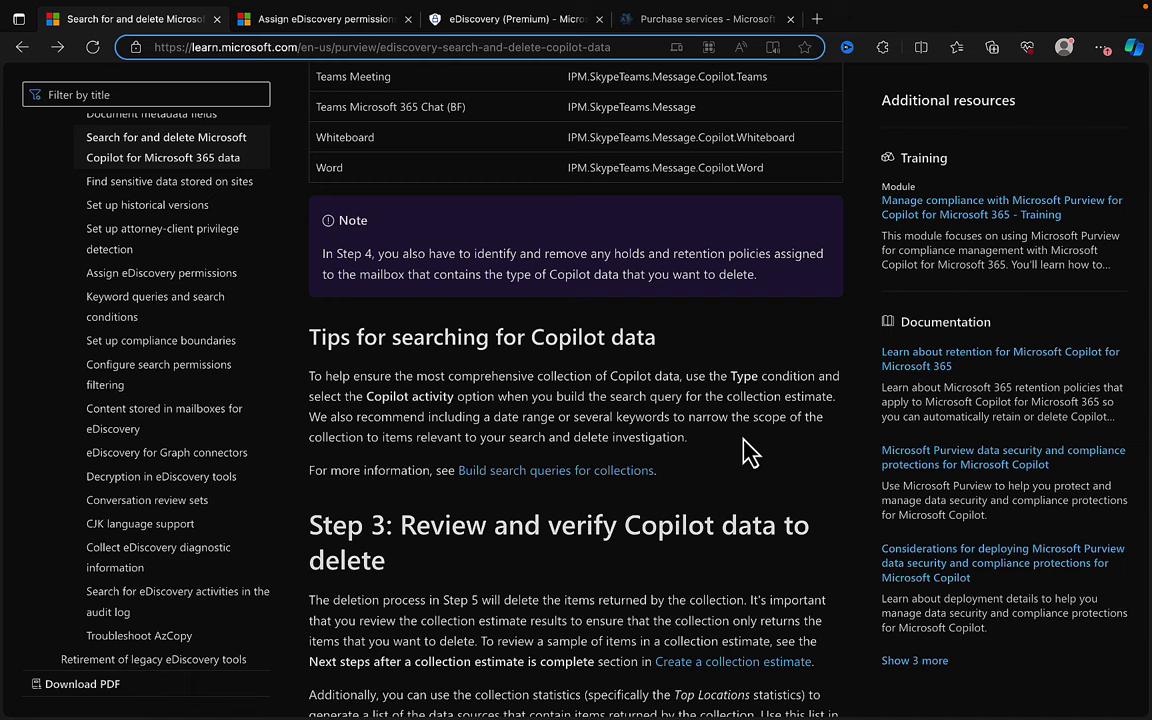
pyautogui.scroll(8, 750, 452)
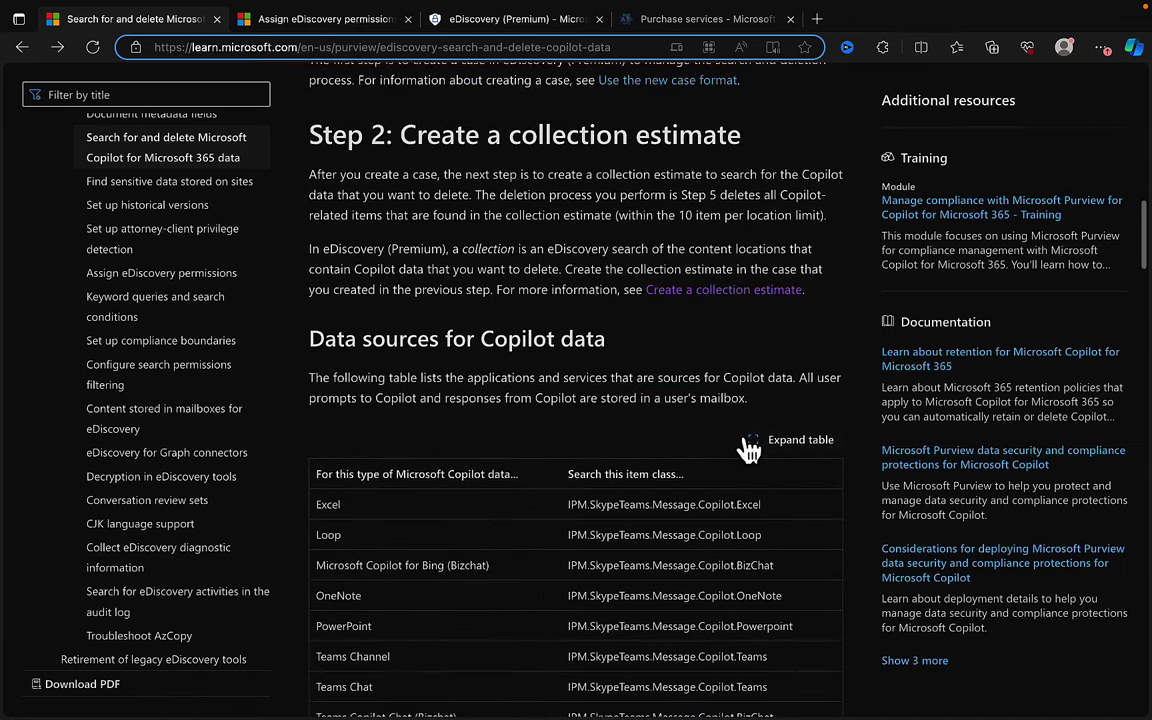
pyautogui.scroll(4, 750, 452)
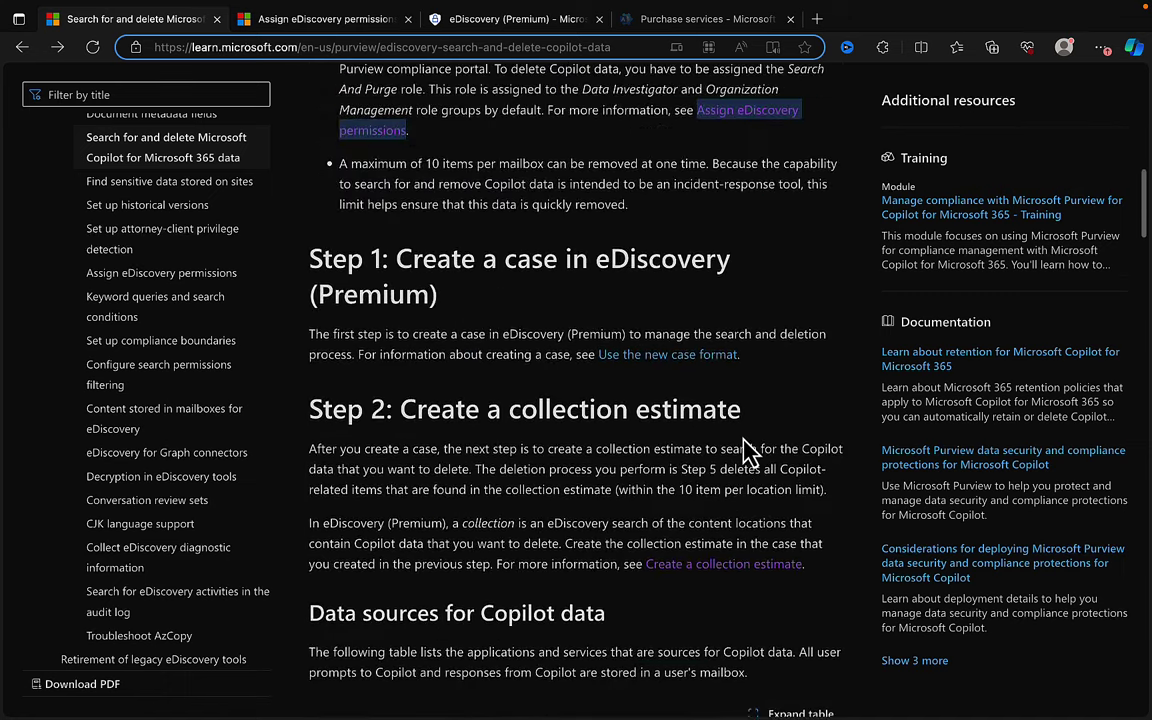
pyautogui.scroll(1, 742, 433)
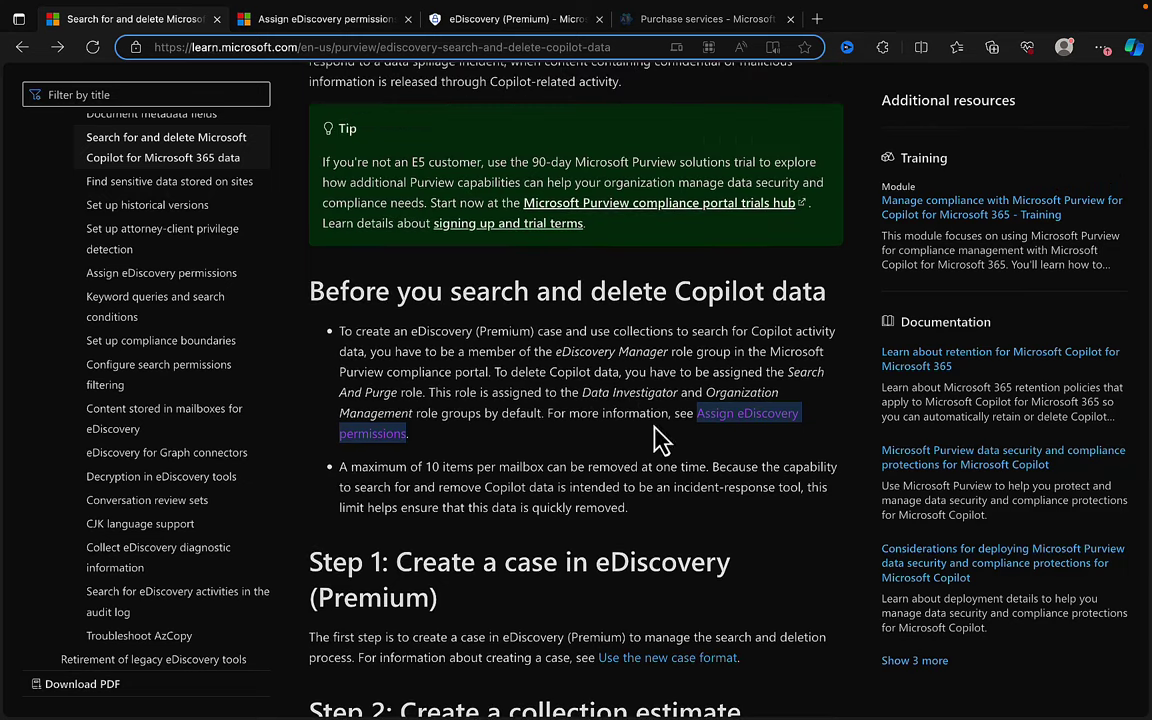
# Switch to eDiscovery (Premium) in Microsoft Purview and start a case named "Copilot data search 2" in the New (recommended) format
pyautogui.click(506, 22)
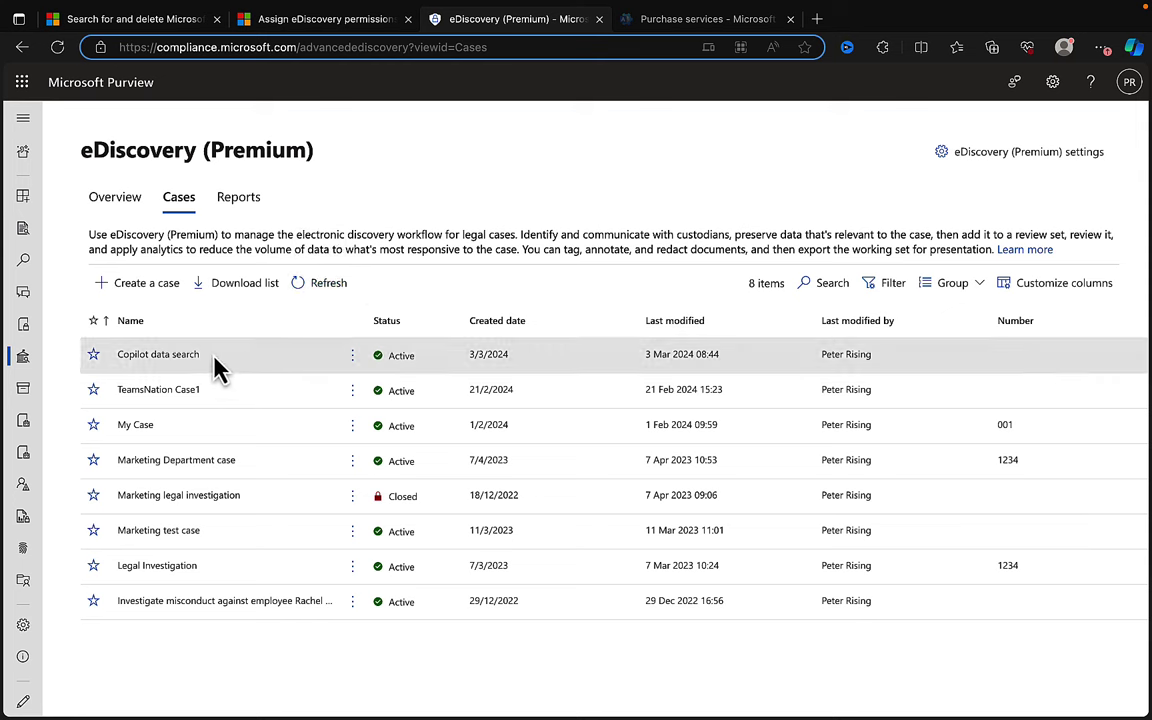
pyautogui.click(147, 285)
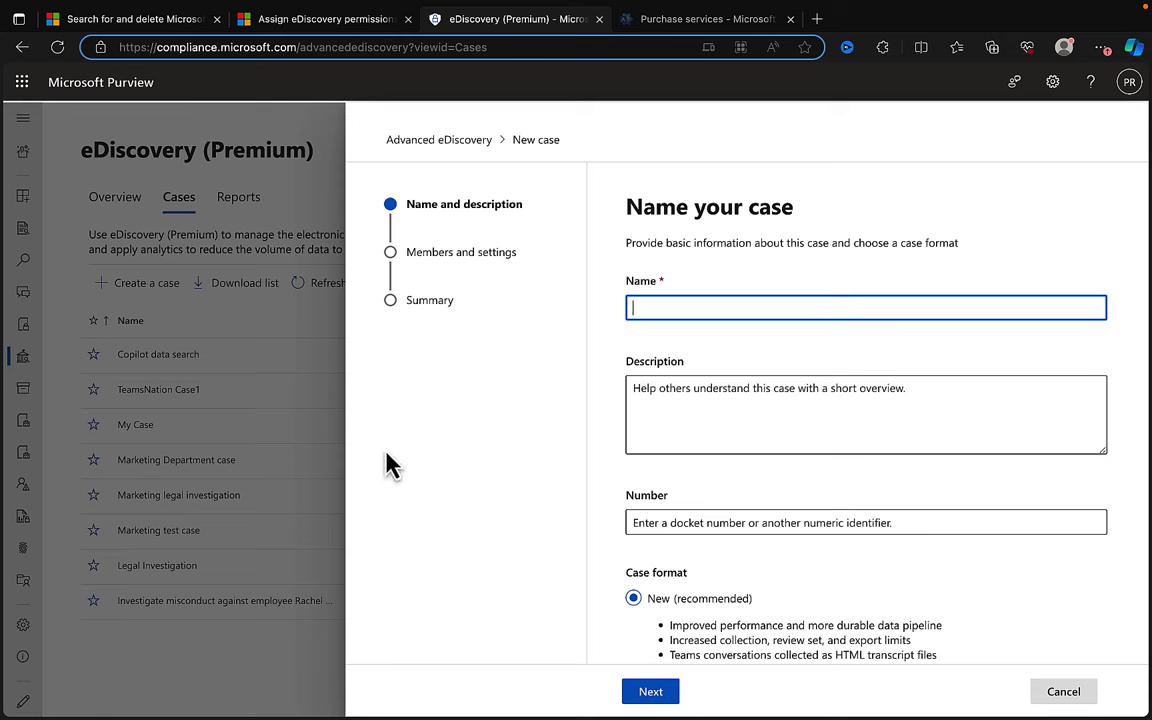
pyautogui.write('Cop')
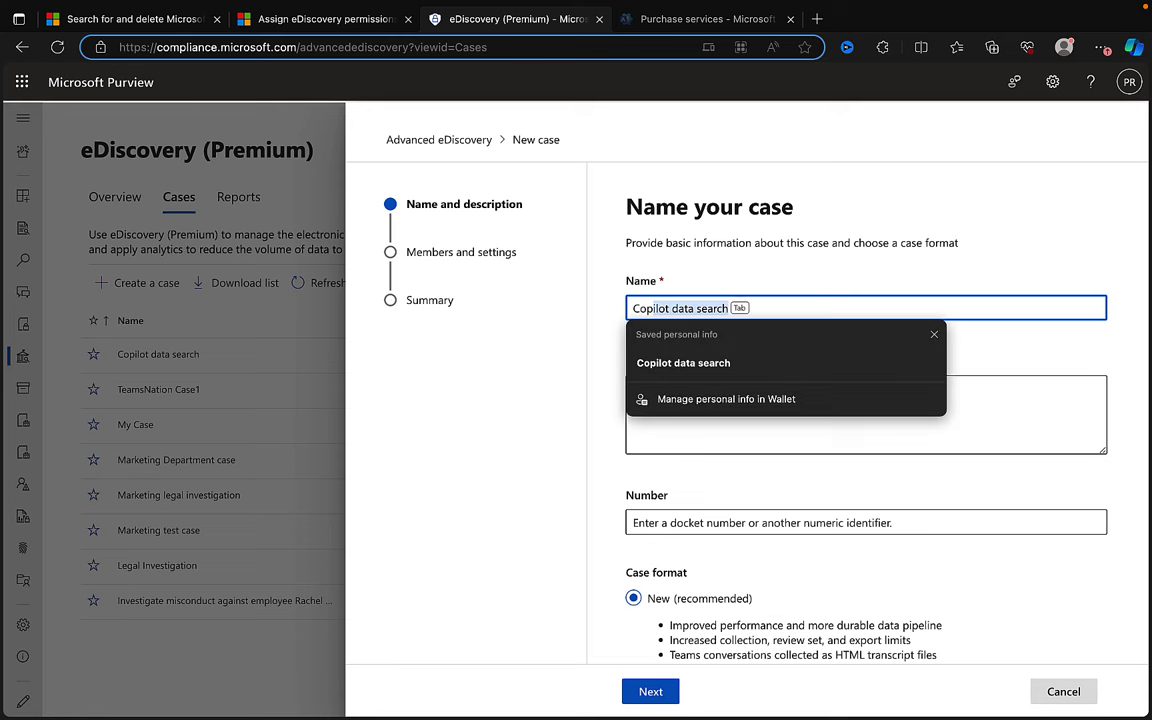
pyautogui.press('Tab')
pyautogui.write('2')
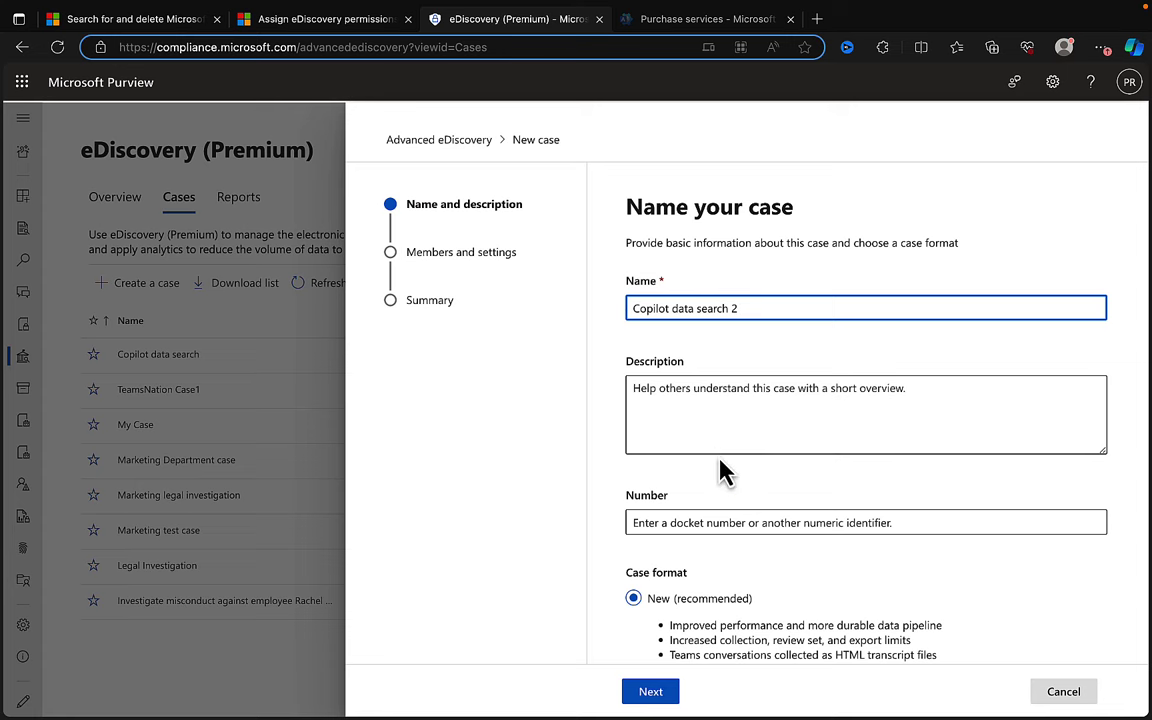
pyautogui.scroll(-1, 723, 514)
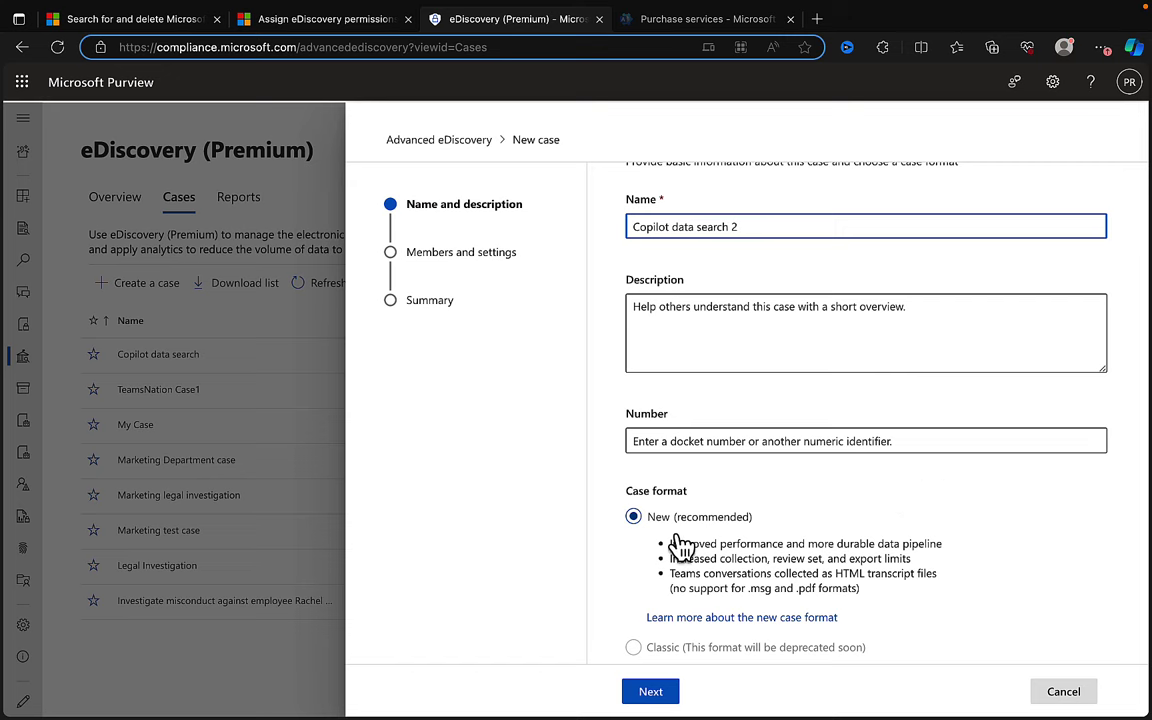
pyautogui.click(651, 692)
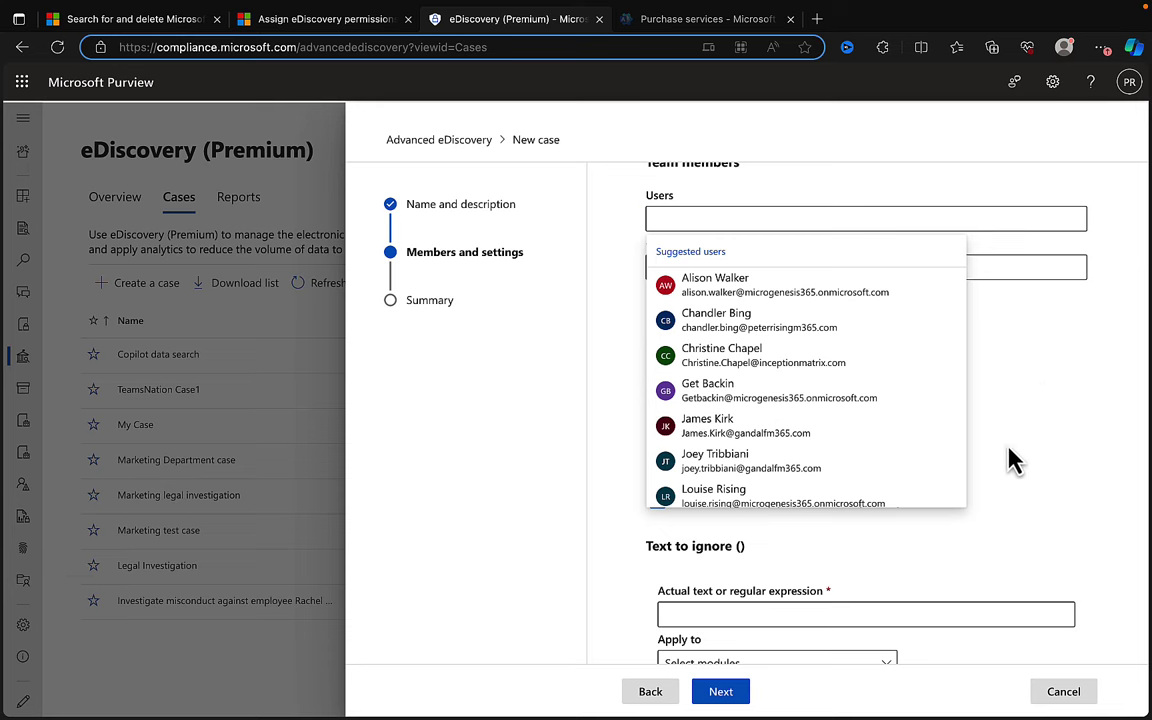
# Submit the new case with the default members, analytics and OCR settings, and open it
pyautogui.scroll(-2, 905, 581)
pyautogui.scroll(-1, 905, 581)
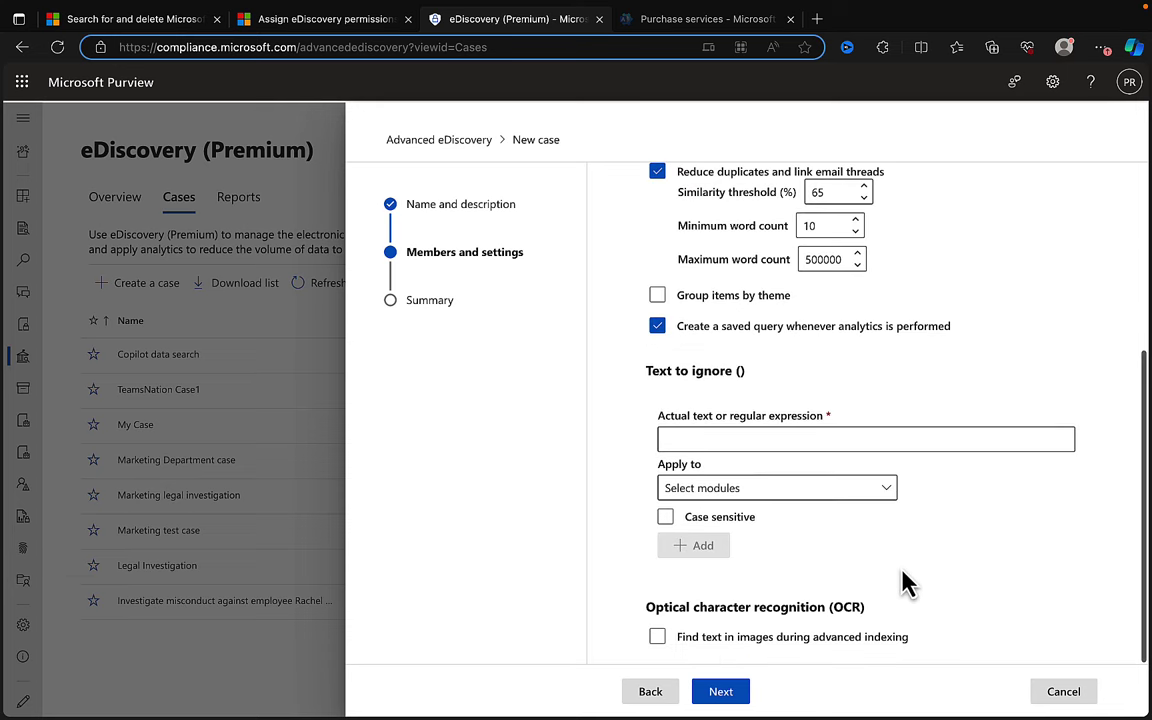
pyautogui.press('space')
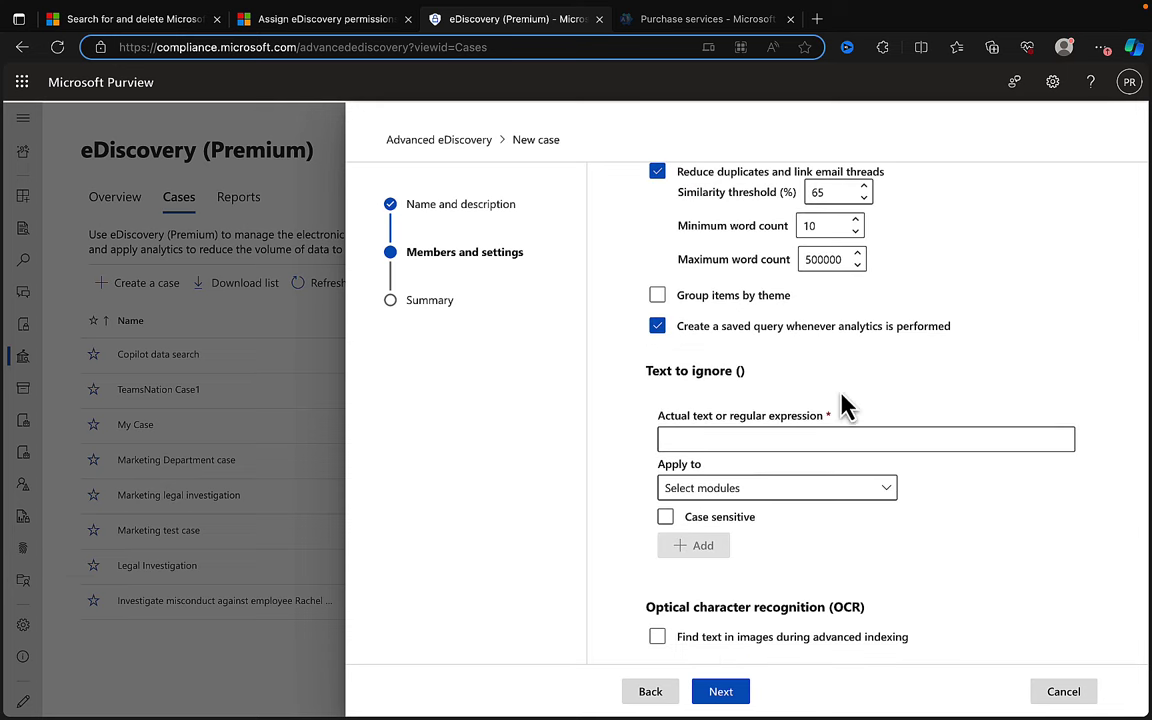
pyautogui.click(729, 697)
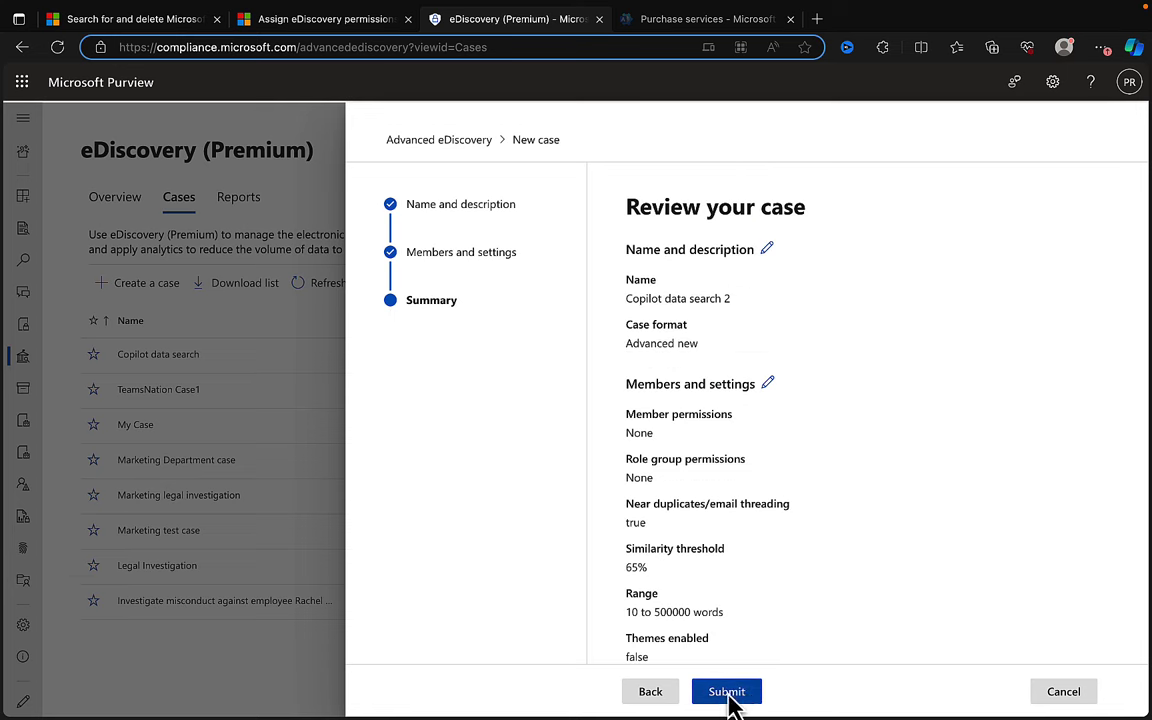
pyautogui.click(727, 691)
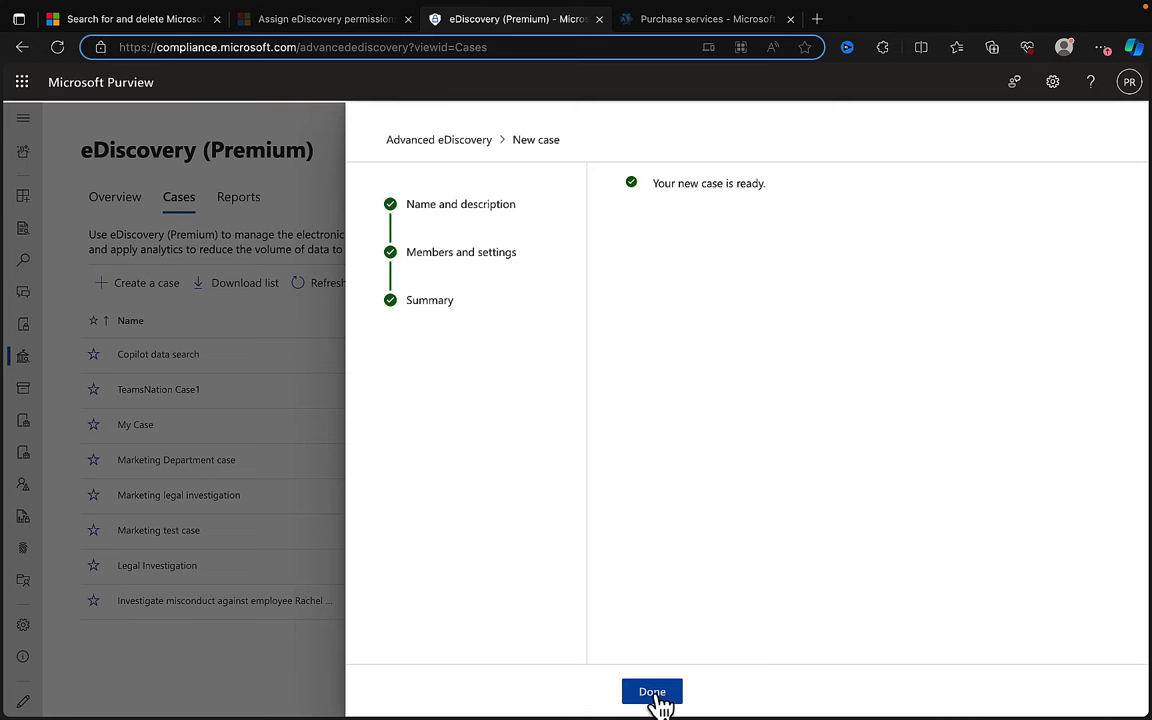
pyautogui.click(652, 694)
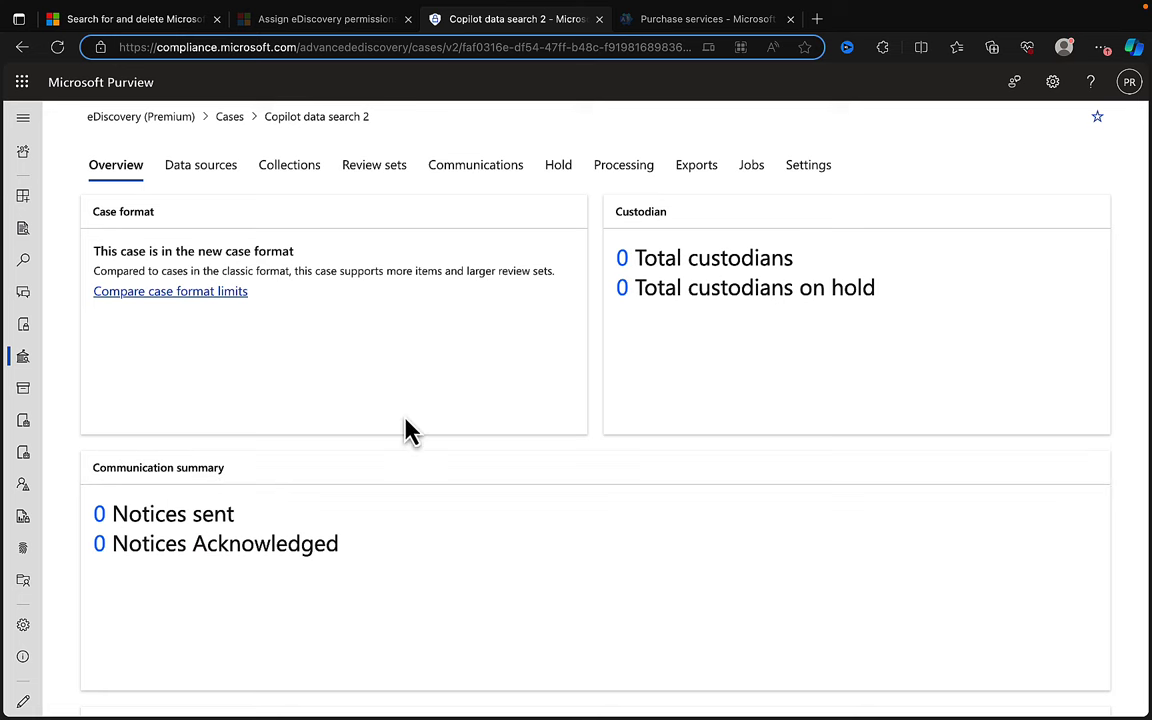
# Add the chosen user as a new custodian to the case's data sources, with the default locations and hold settings
pyautogui.click(208, 172)
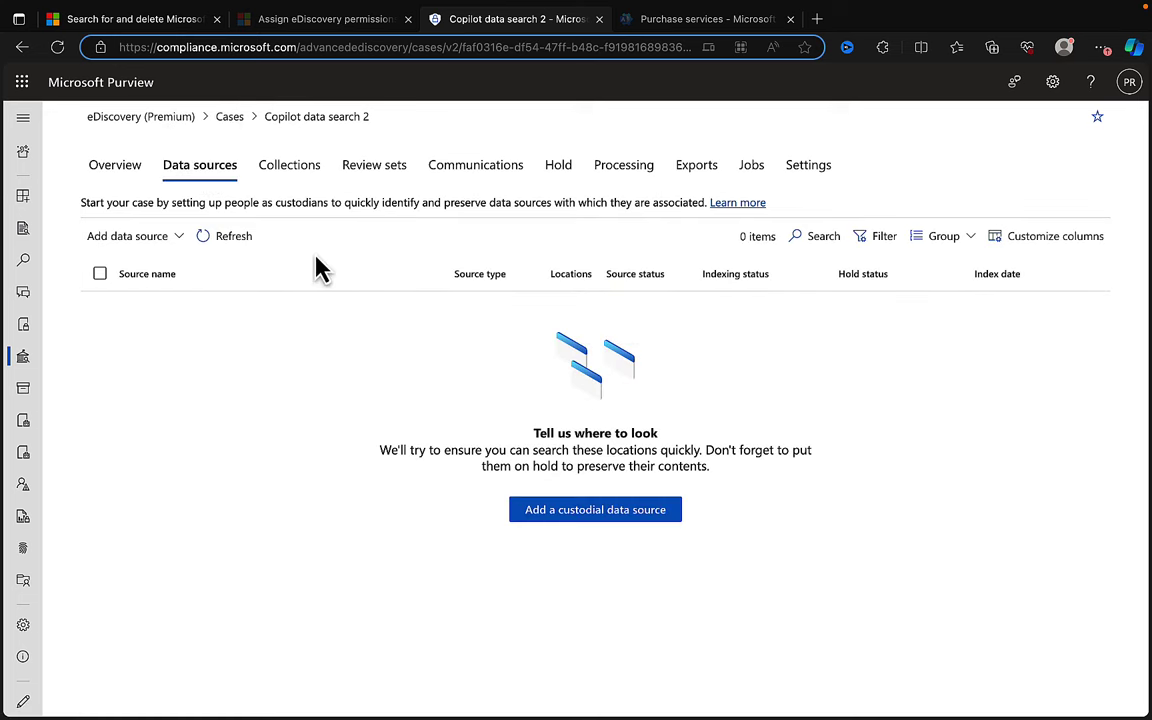
pyautogui.click(183, 250)
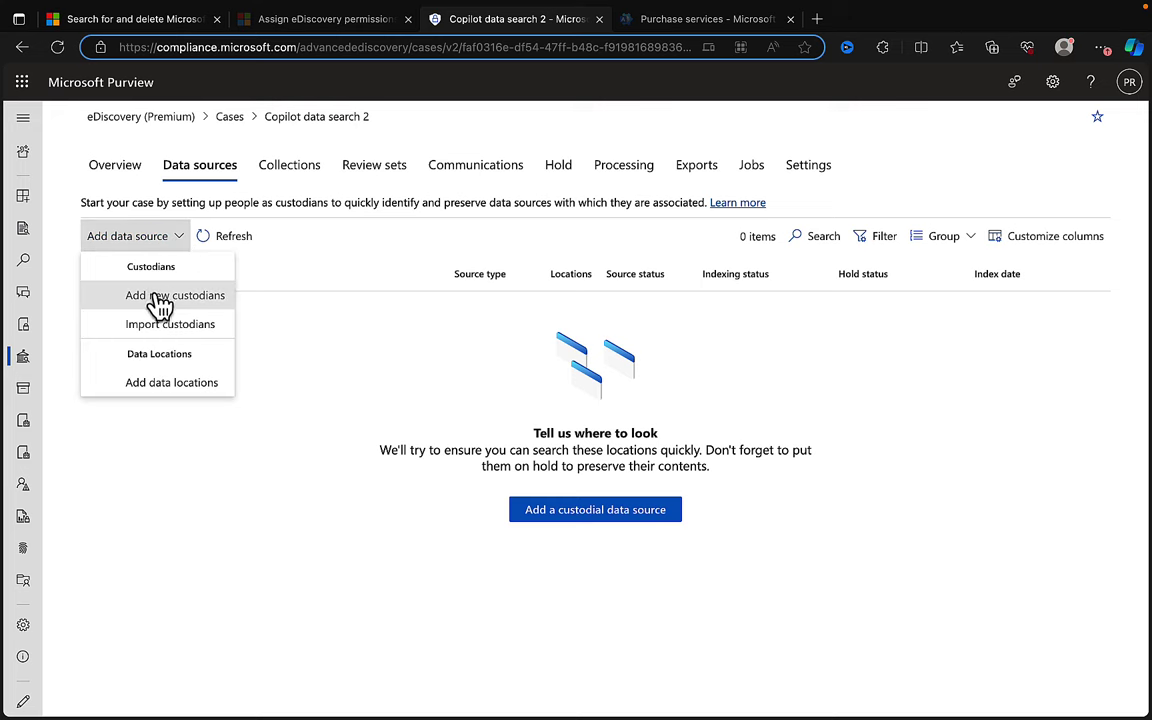
pyautogui.click(159, 303)
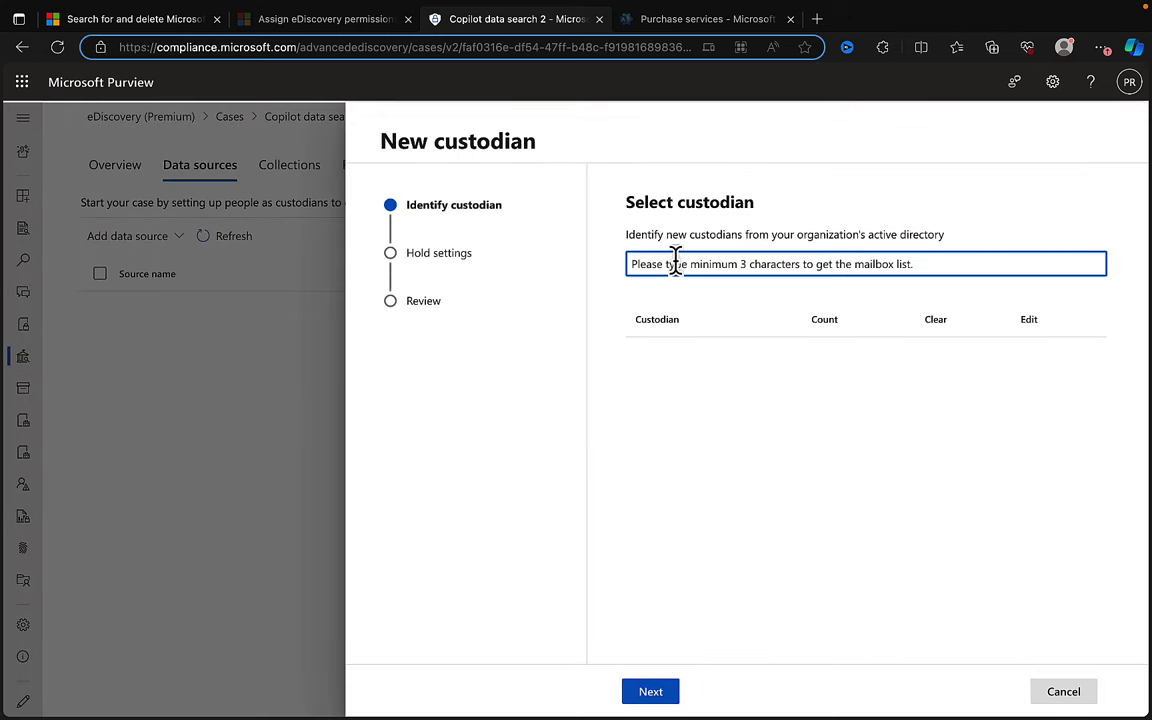
pyautogui.write('ch')
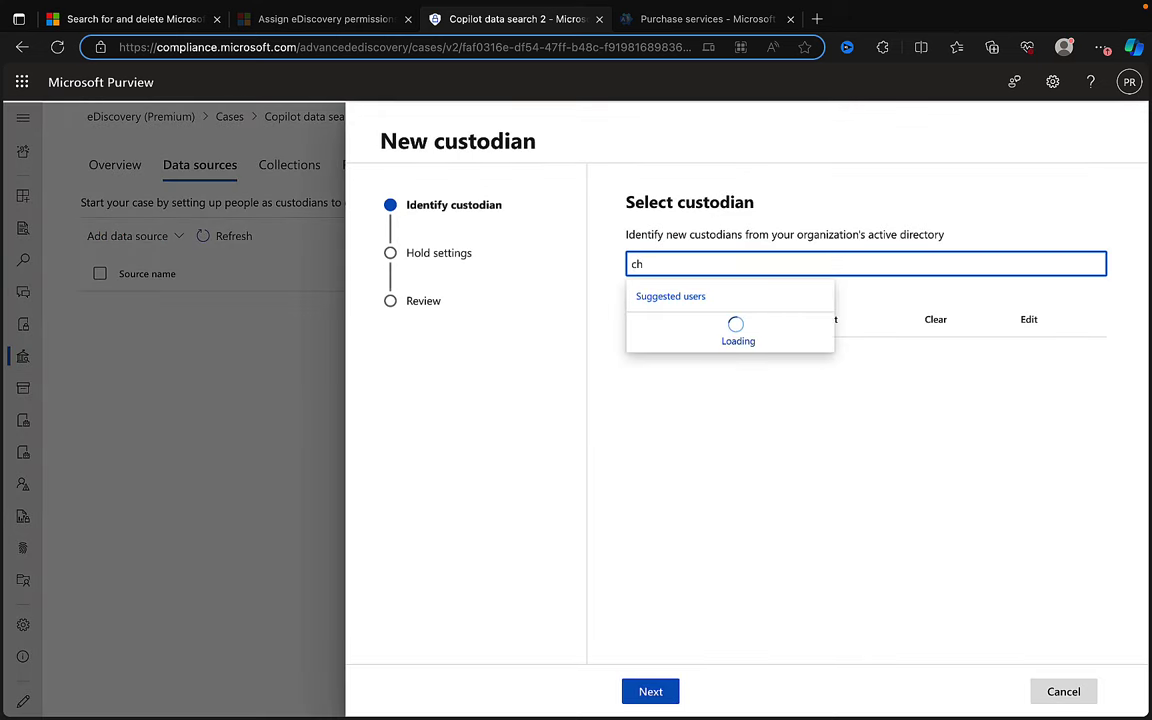
pyautogui.write('r')
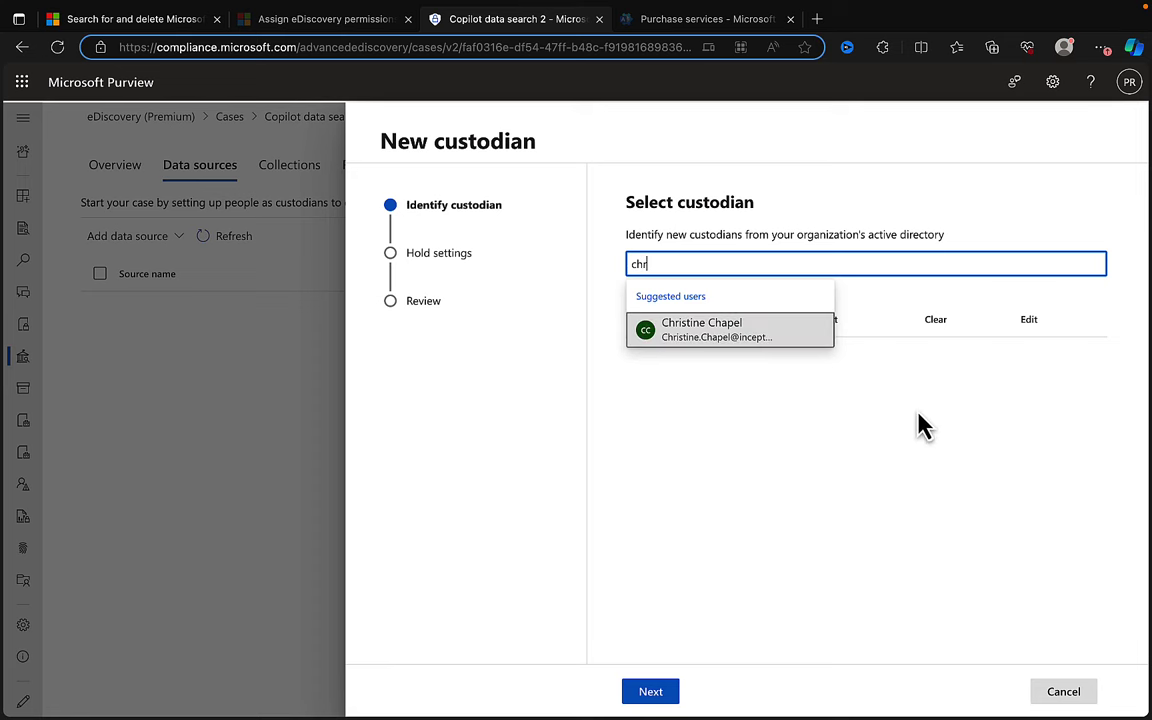
pyautogui.click(752, 337)
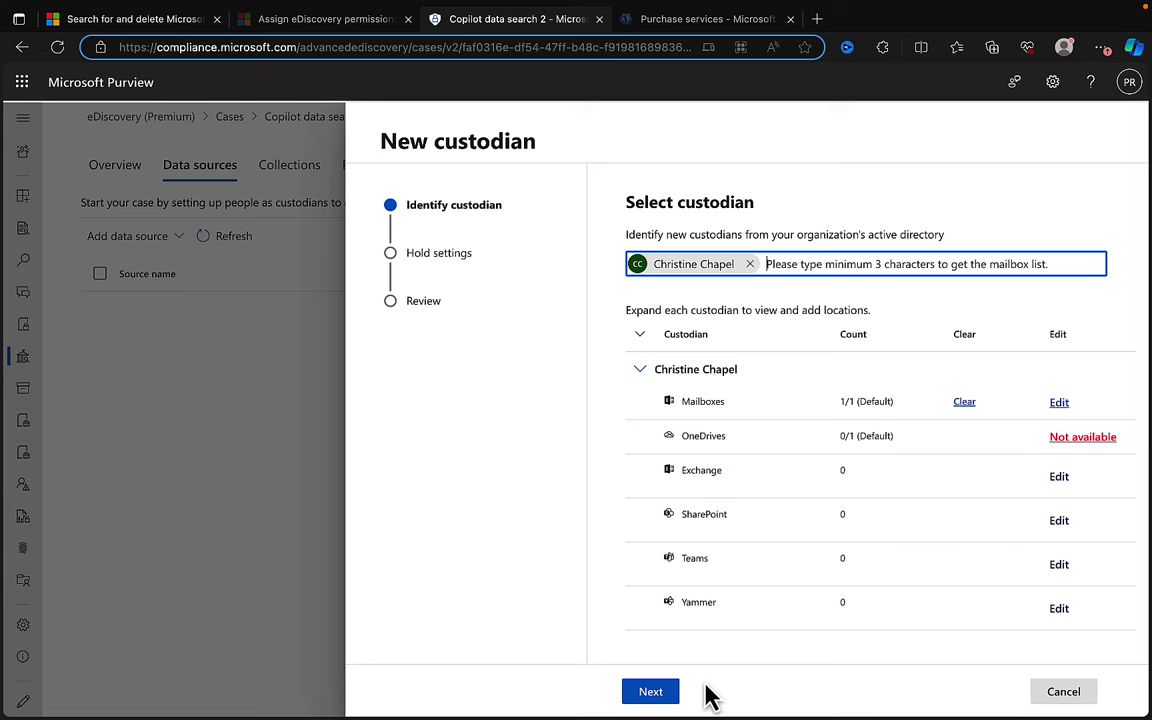
pyautogui.click(655, 693)
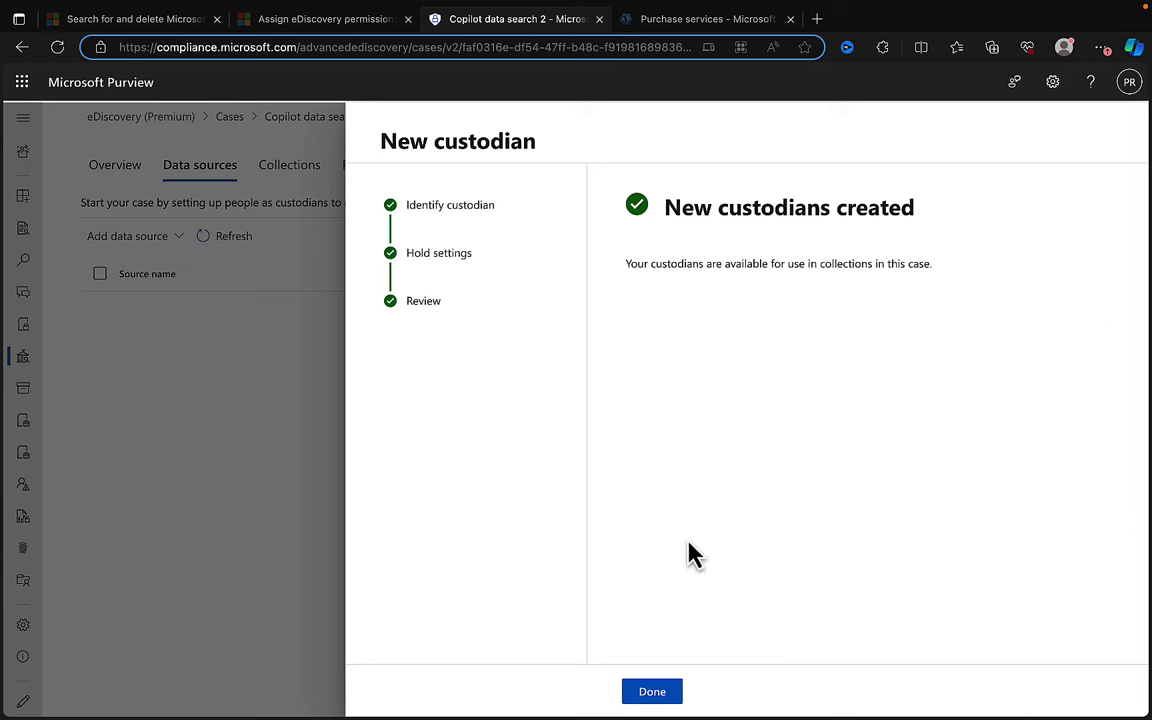
pyautogui.click(652, 693)
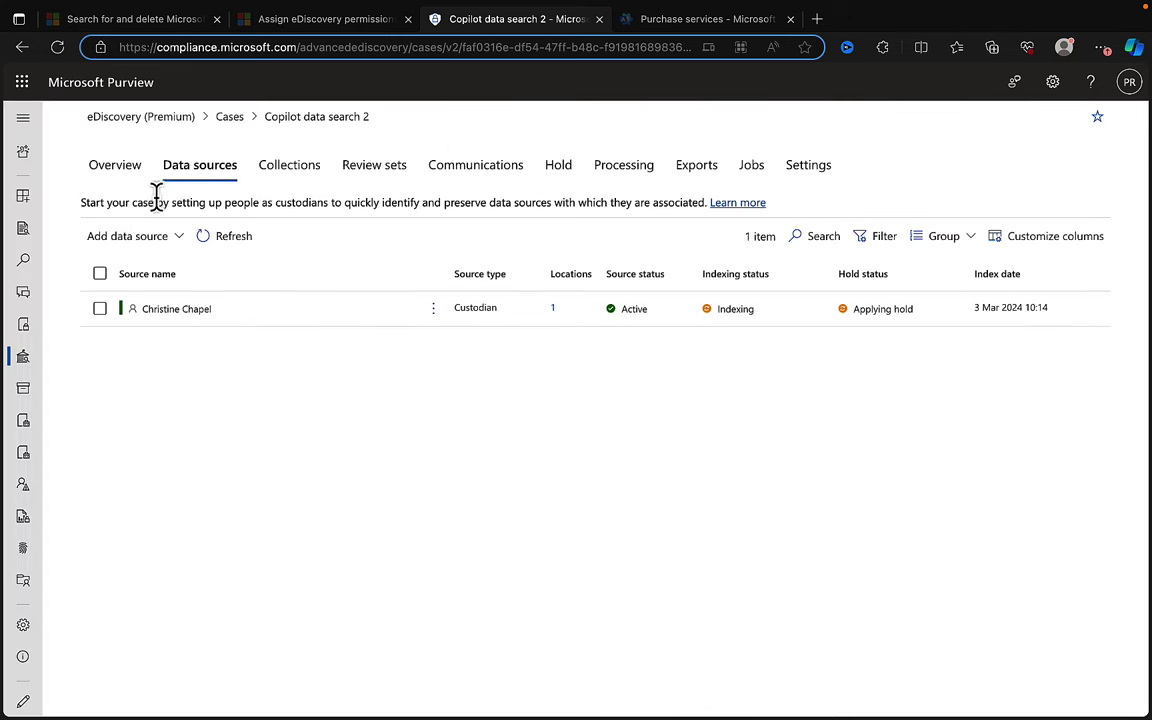
# Add the MS-500 SharePoint site to the case as a non-custodial data location, keeping its hold enabled
pyautogui.click(174, 238)
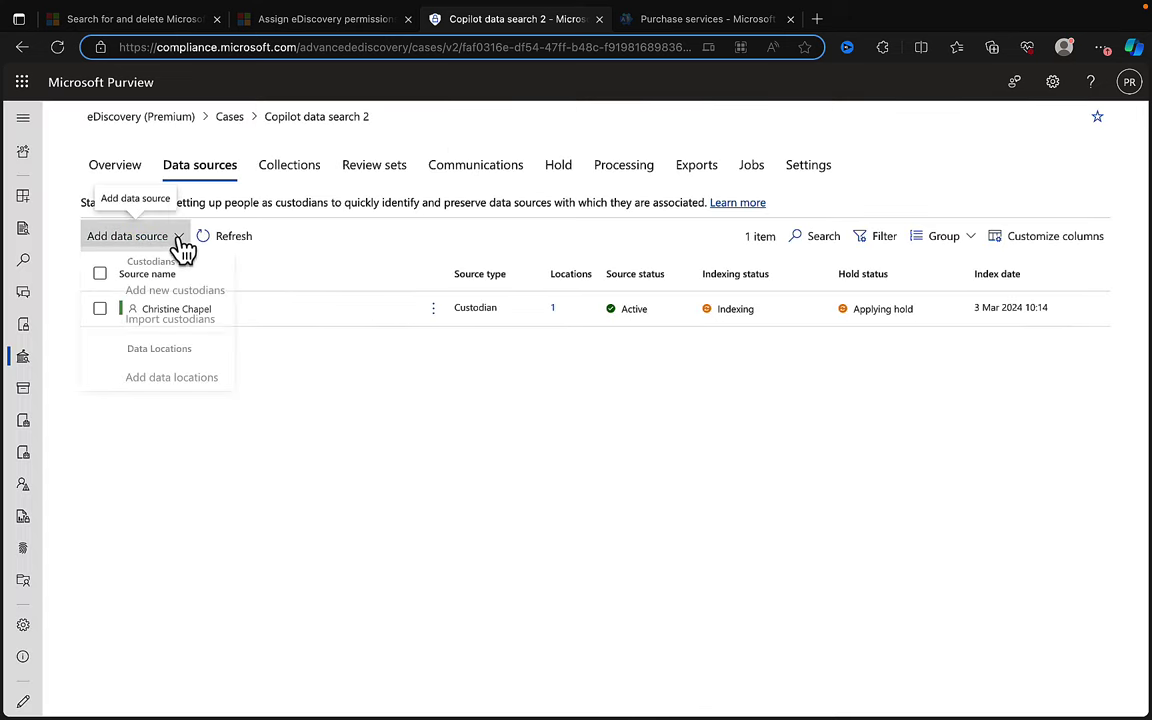
pyautogui.click(172, 384)
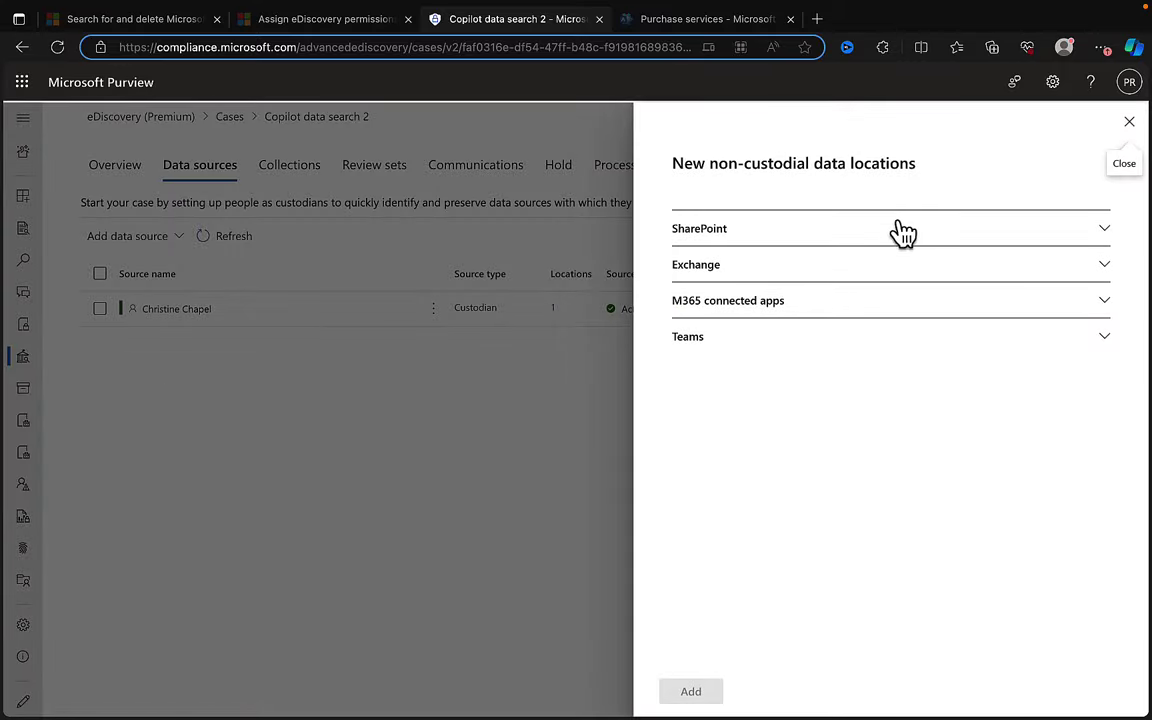
pyautogui.click(1035, 234)
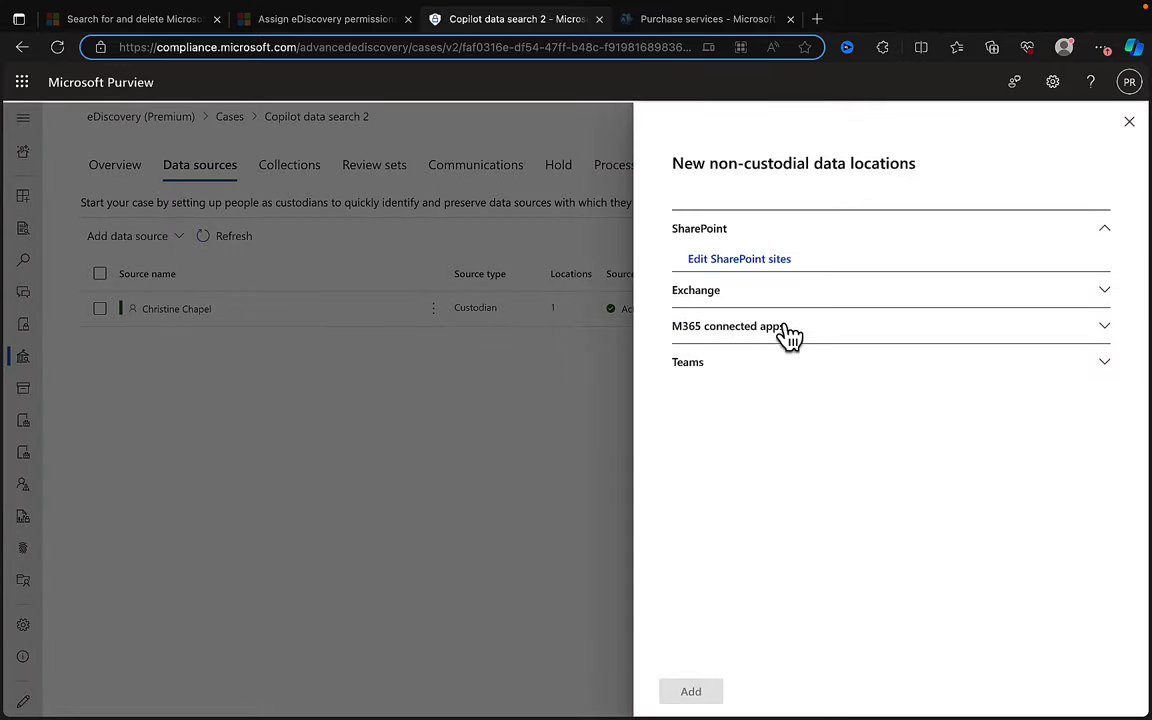
pyautogui.click(726, 260)
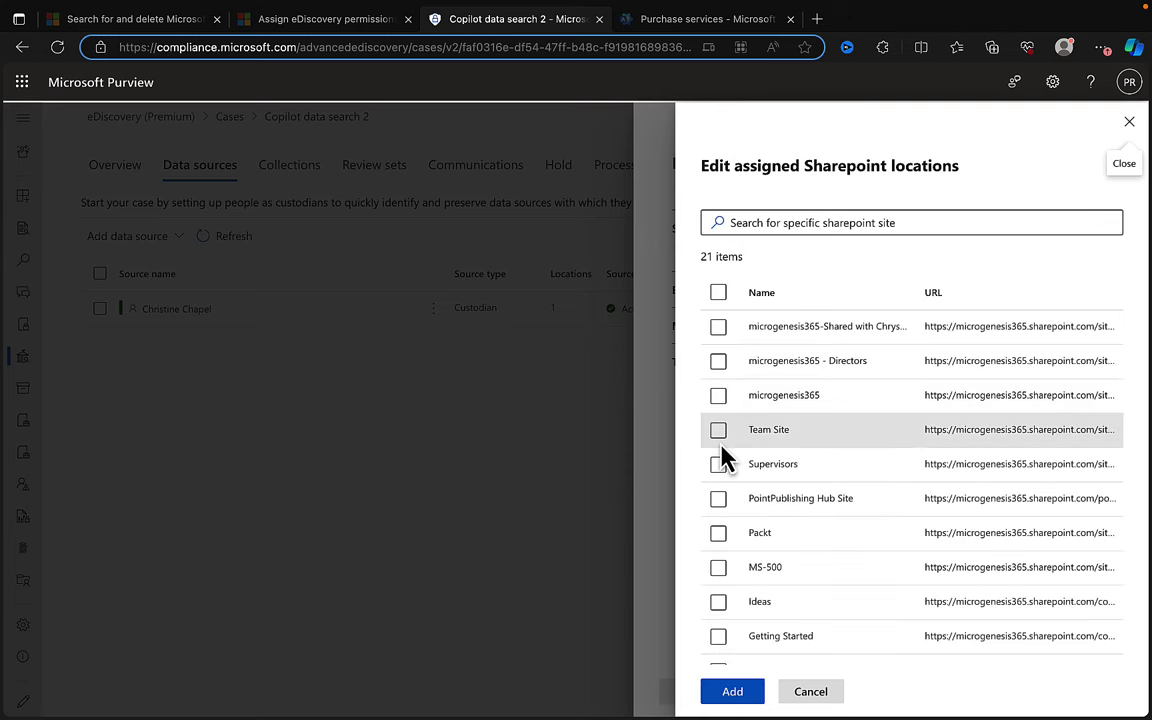
pyautogui.click(720, 568)
pyautogui.click(729, 691)
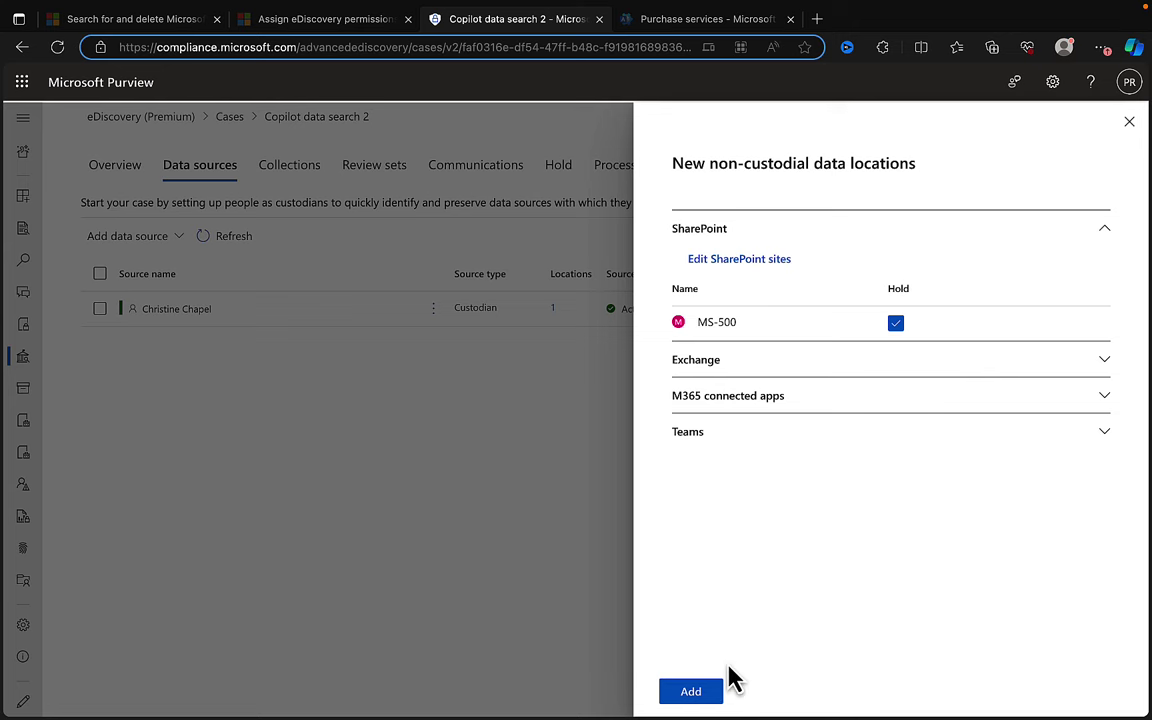
pyautogui.click(693, 696)
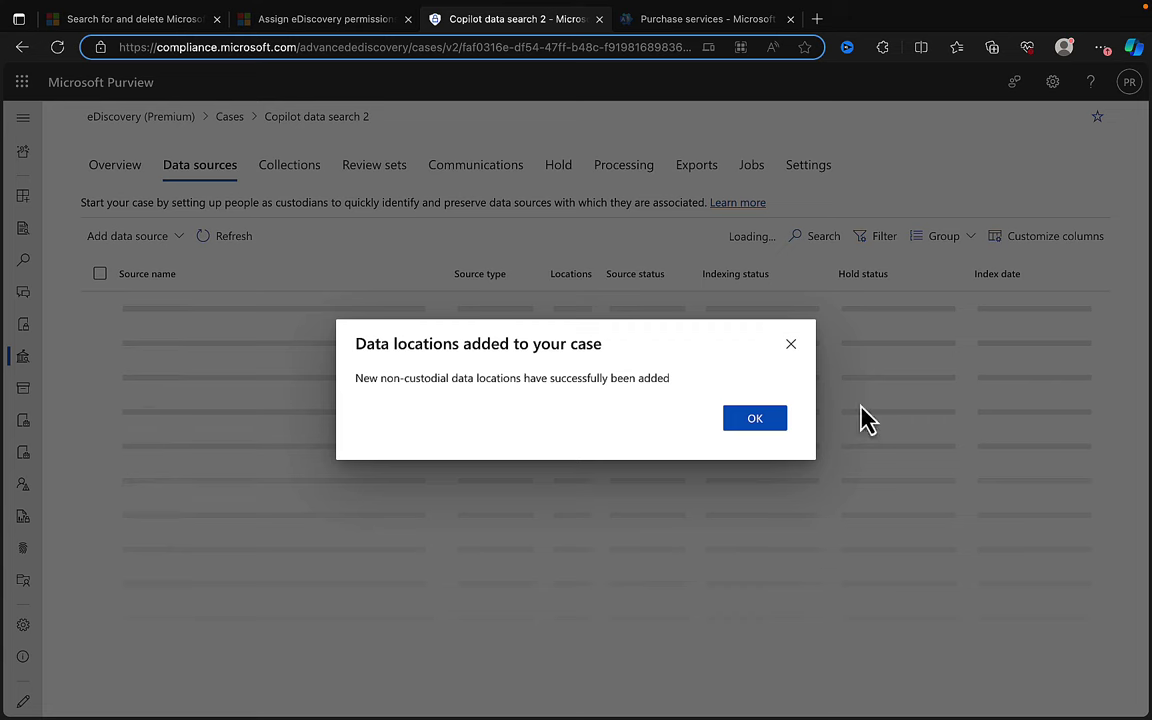
pyautogui.click(767, 424)
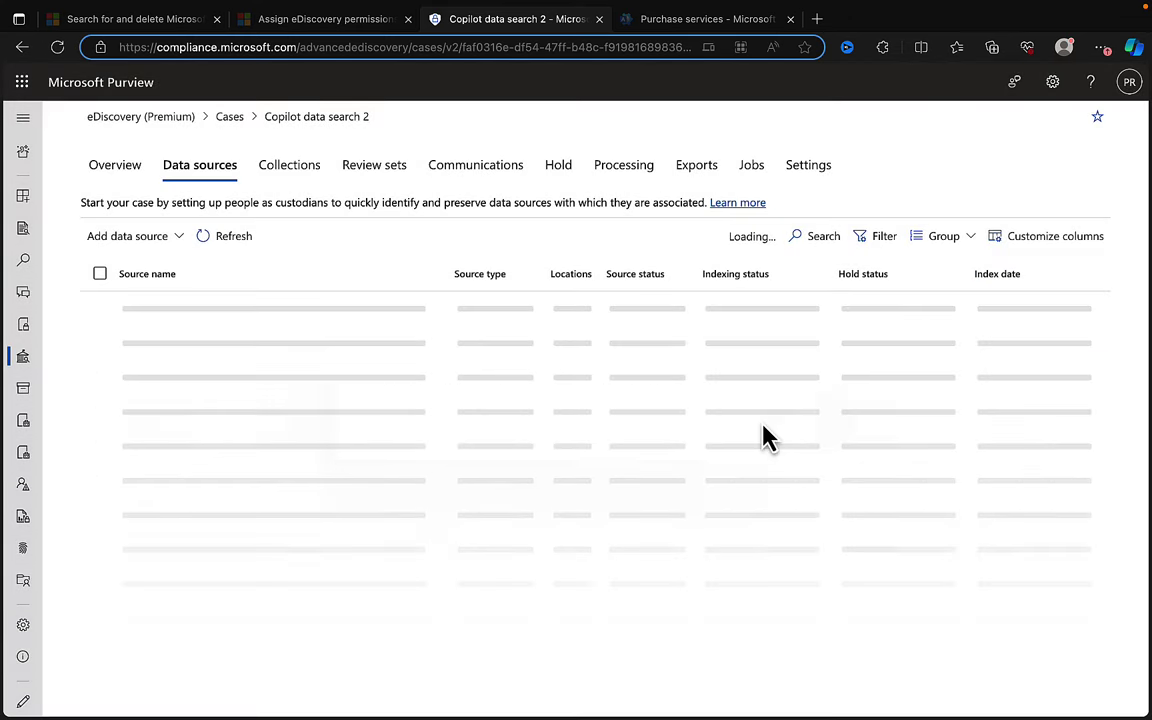
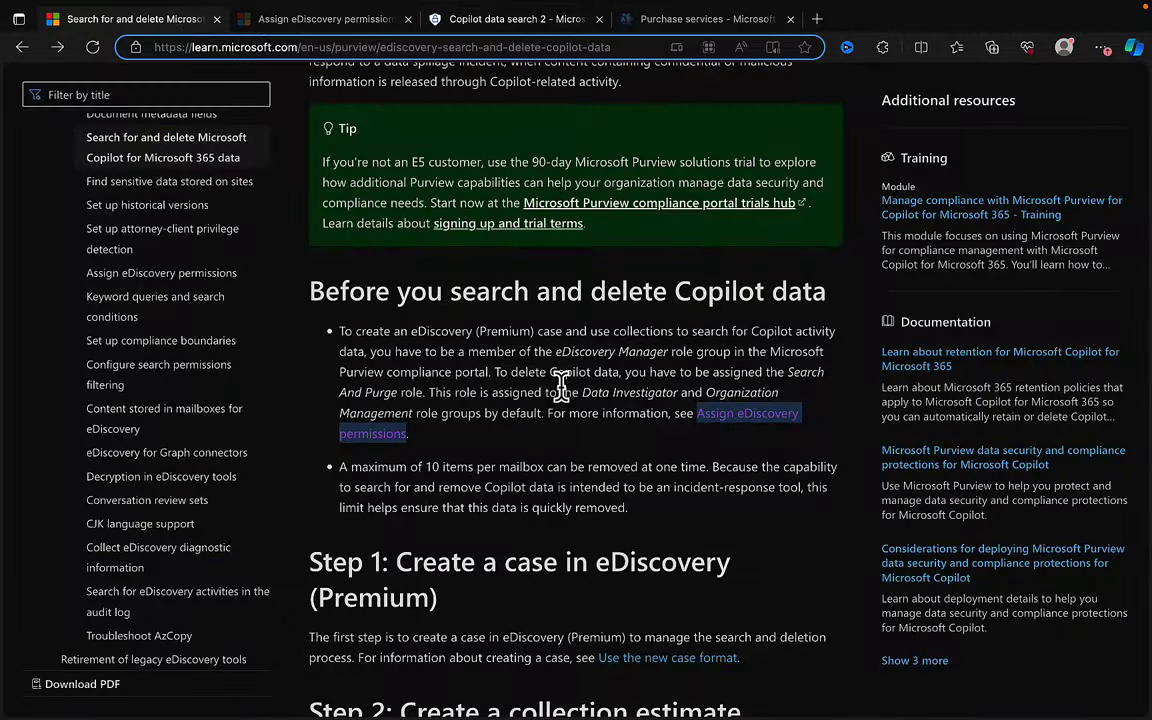
# Review the article's table of Copilot data types and item classes, then return to the new collection's search query in Microsoft Purview
pyautogui.scroll(2, 560, 396)
pyautogui.scroll(-2, 560, 396)
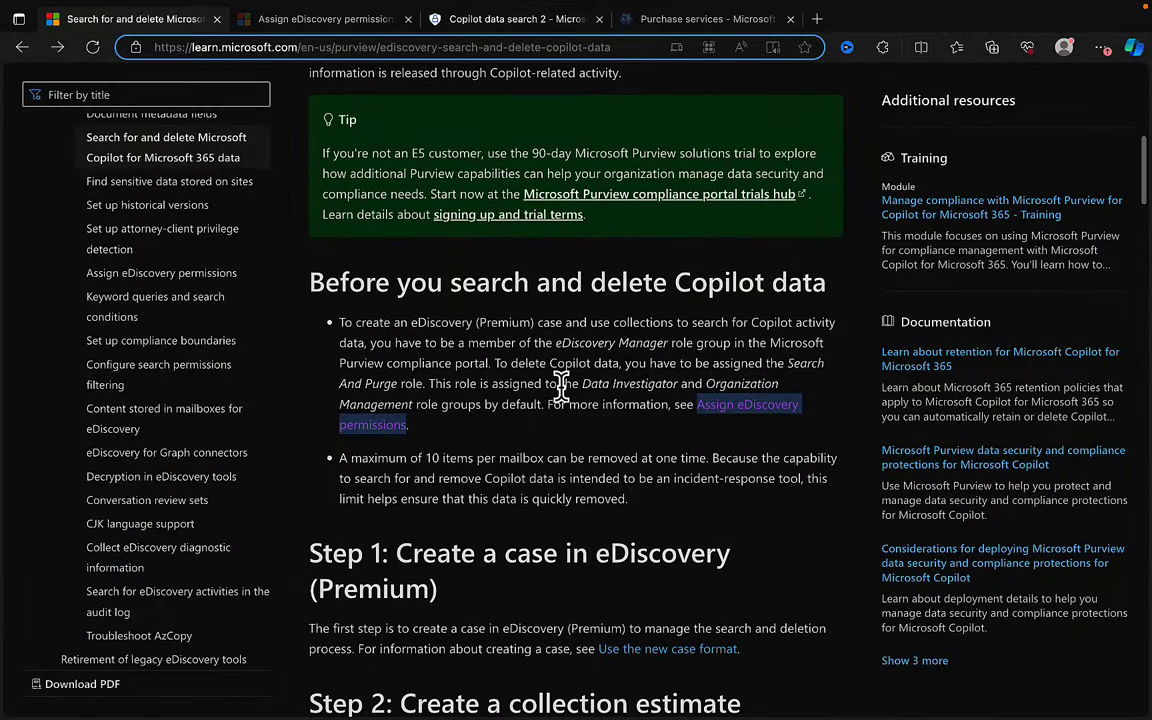
pyautogui.scroll(-6, 562, 398)
pyautogui.scroll(-1, 564, 400)
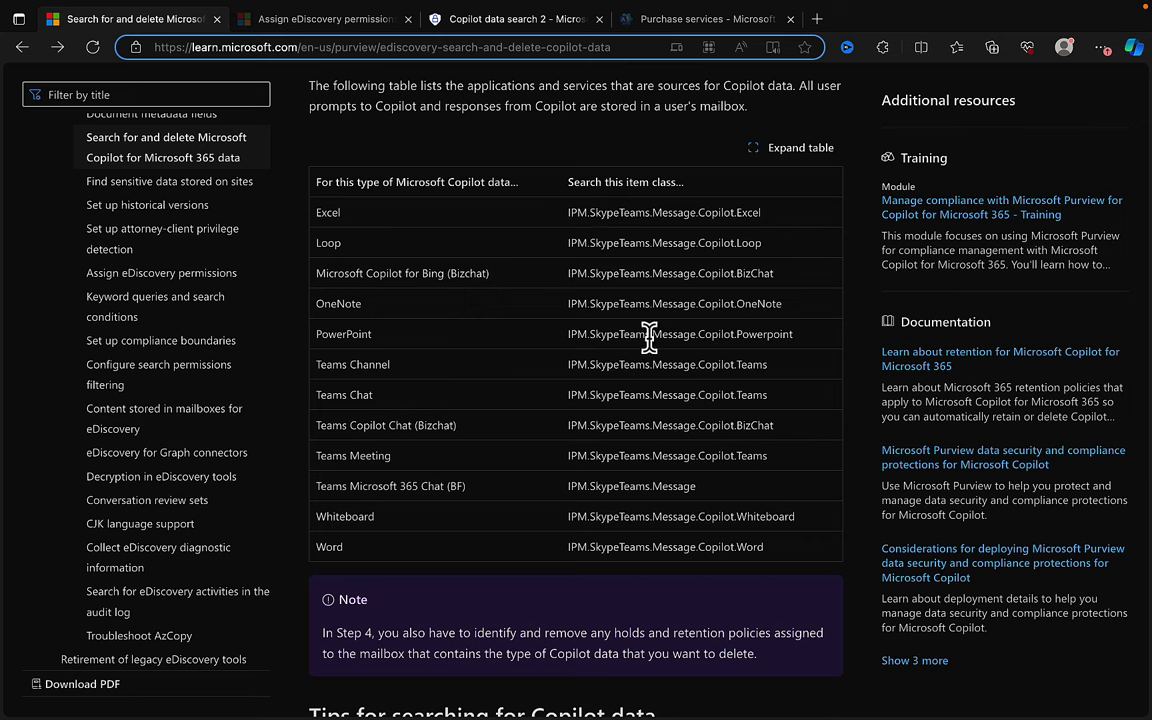
pyautogui.click(487, 22)
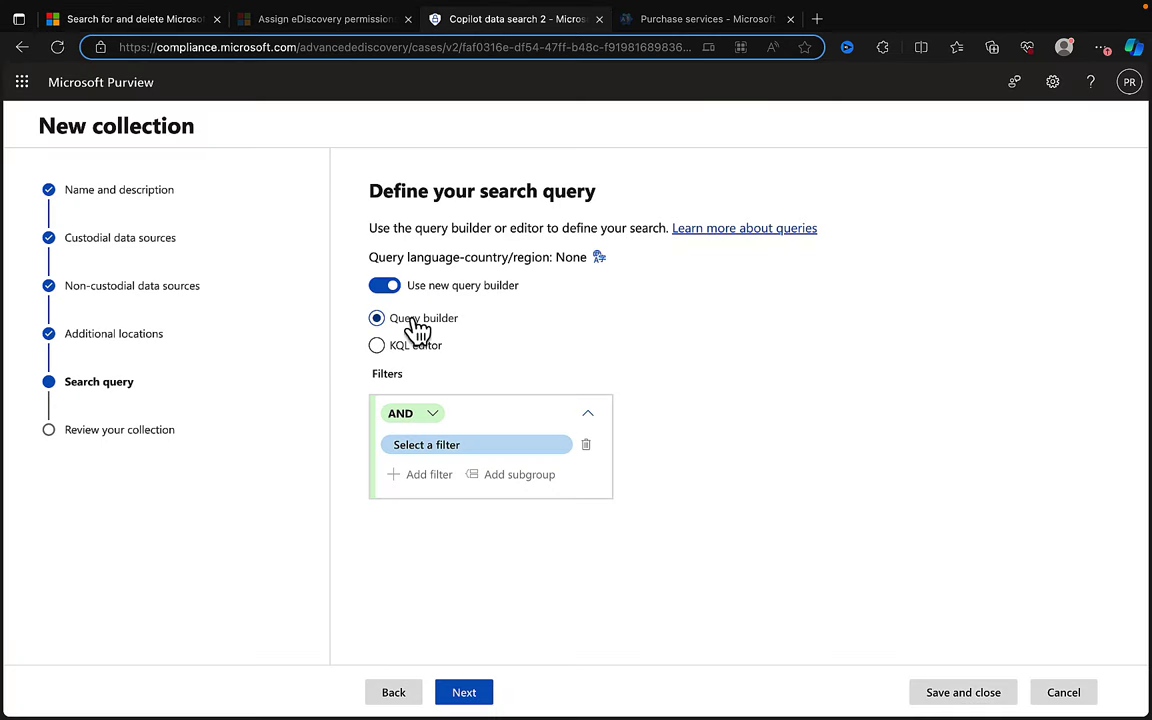
# Set the query builder's first filter to Type with the operator "Equals any of"
pyautogui.click(547, 455)
pyautogui.scroll(-3, 522, 384)
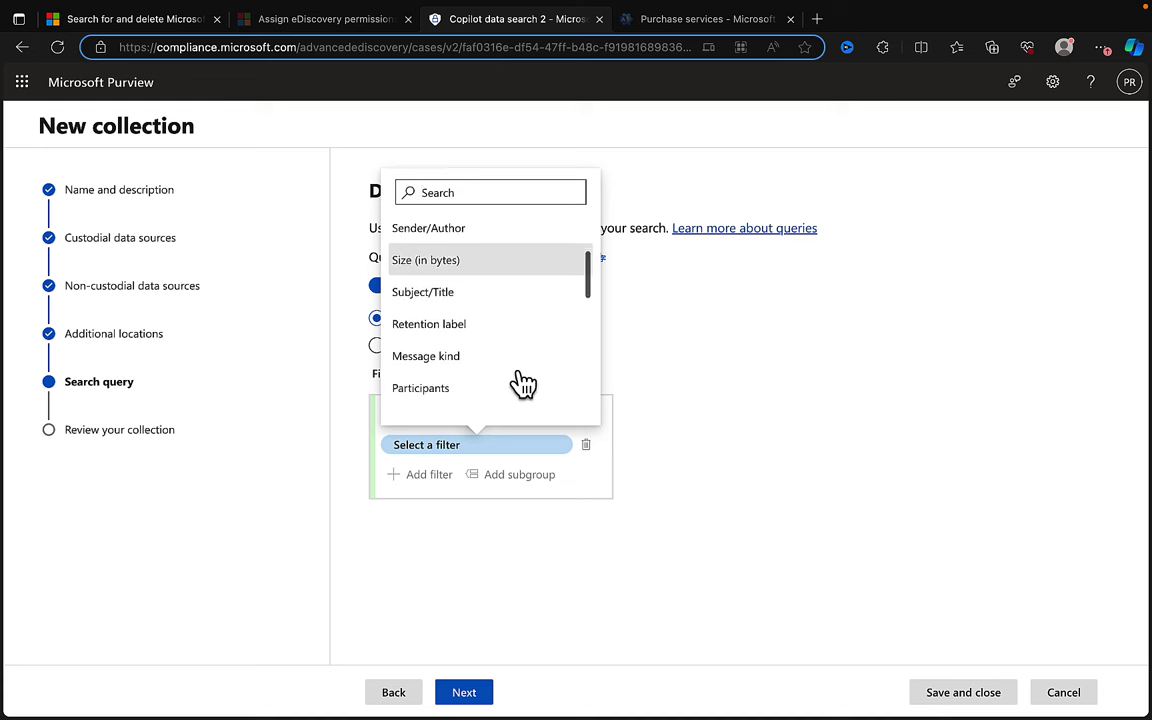
pyautogui.scroll(-2, 516, 381)
pyautogui.click(440, 316)
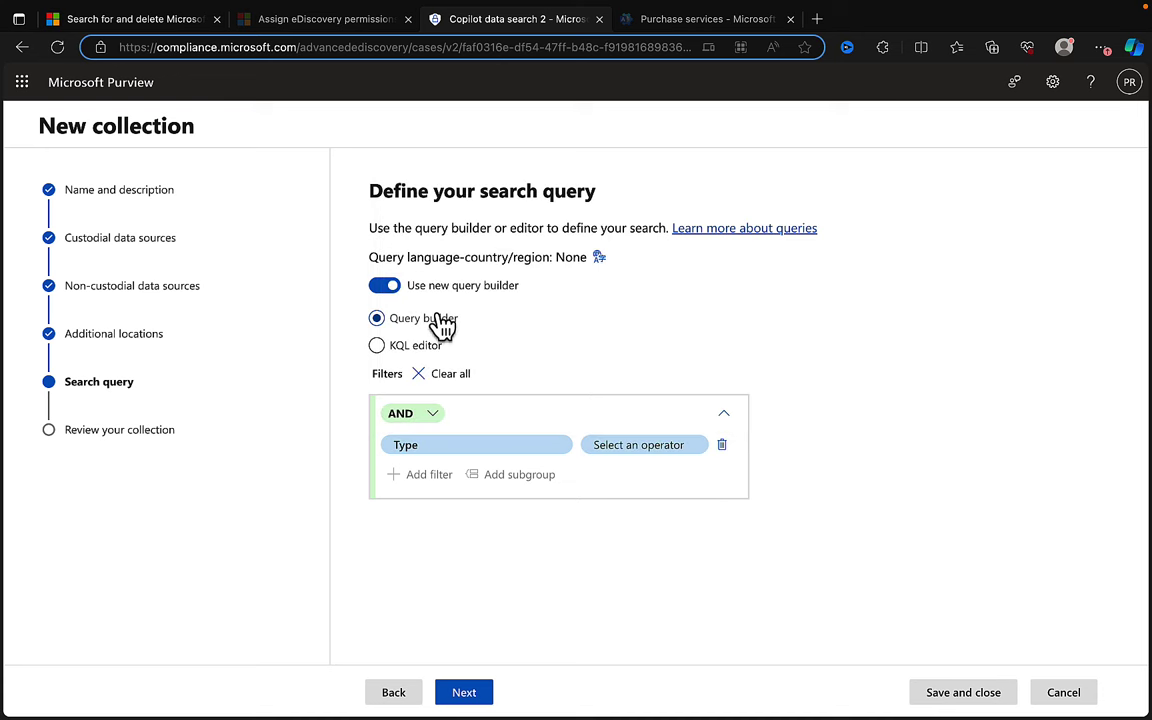
pyautogui.click(657, 458)
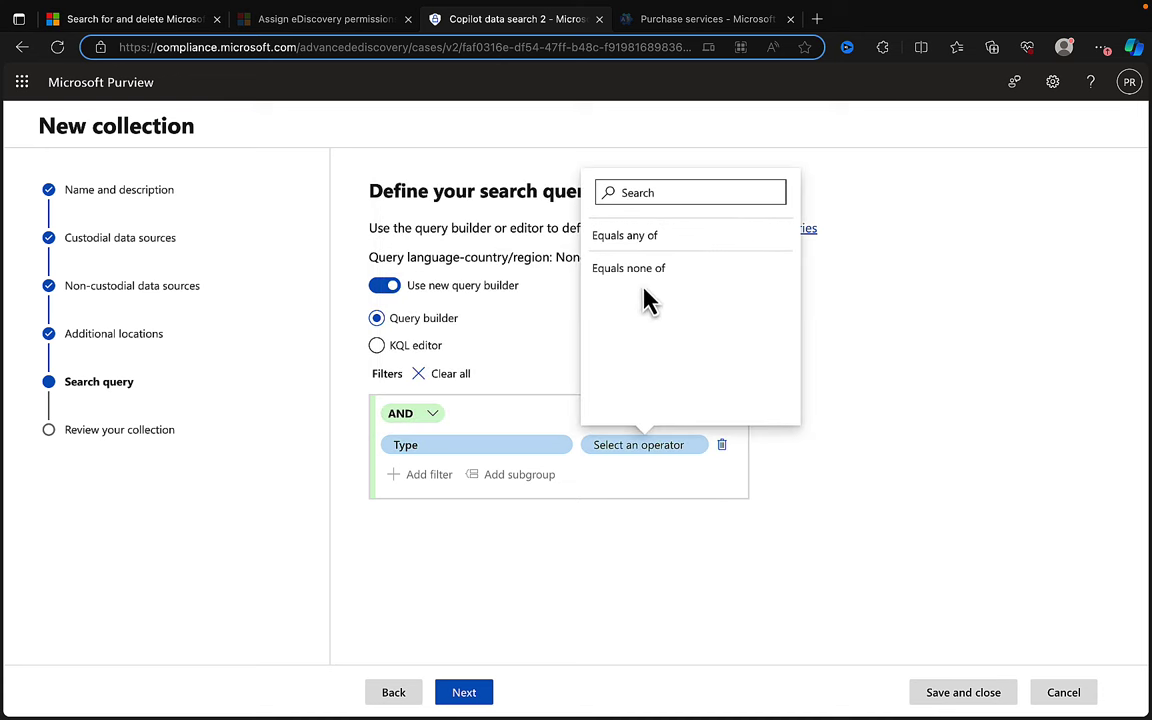
pyautogui.click(640, 238)
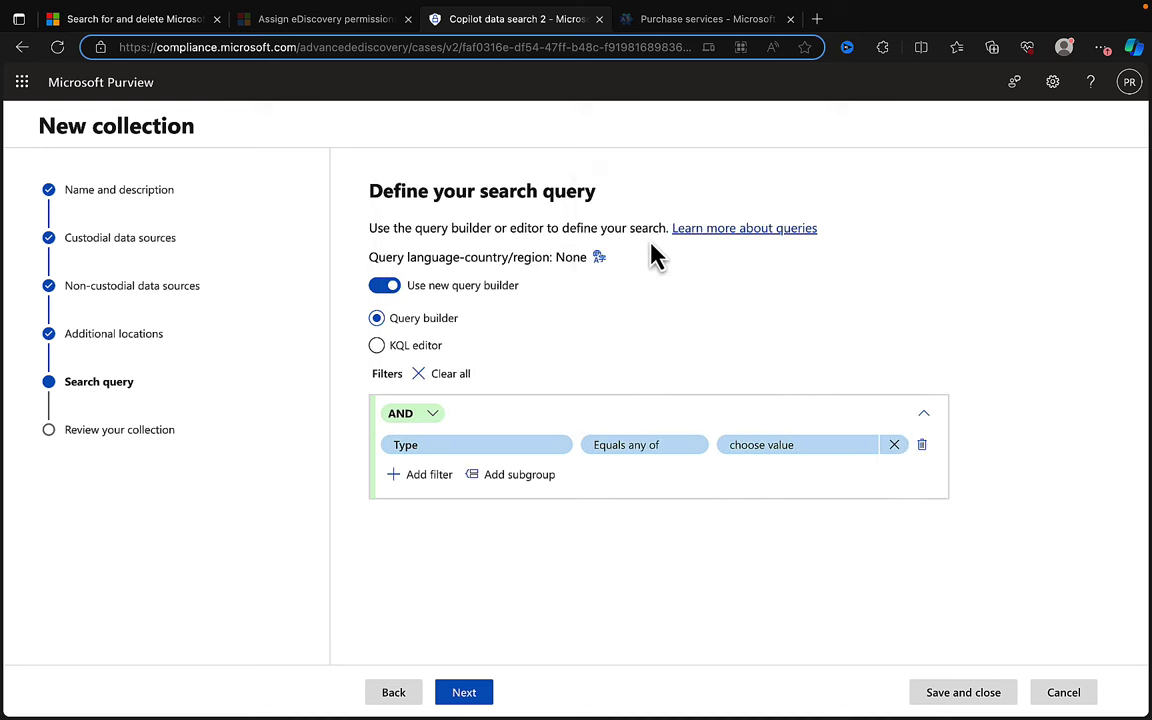
# Apply "Copilot interactions" as the Type filter's value and display the resulting query in the KQL editor
pyautogui.click(826, 452)
pyautogui.write('co')
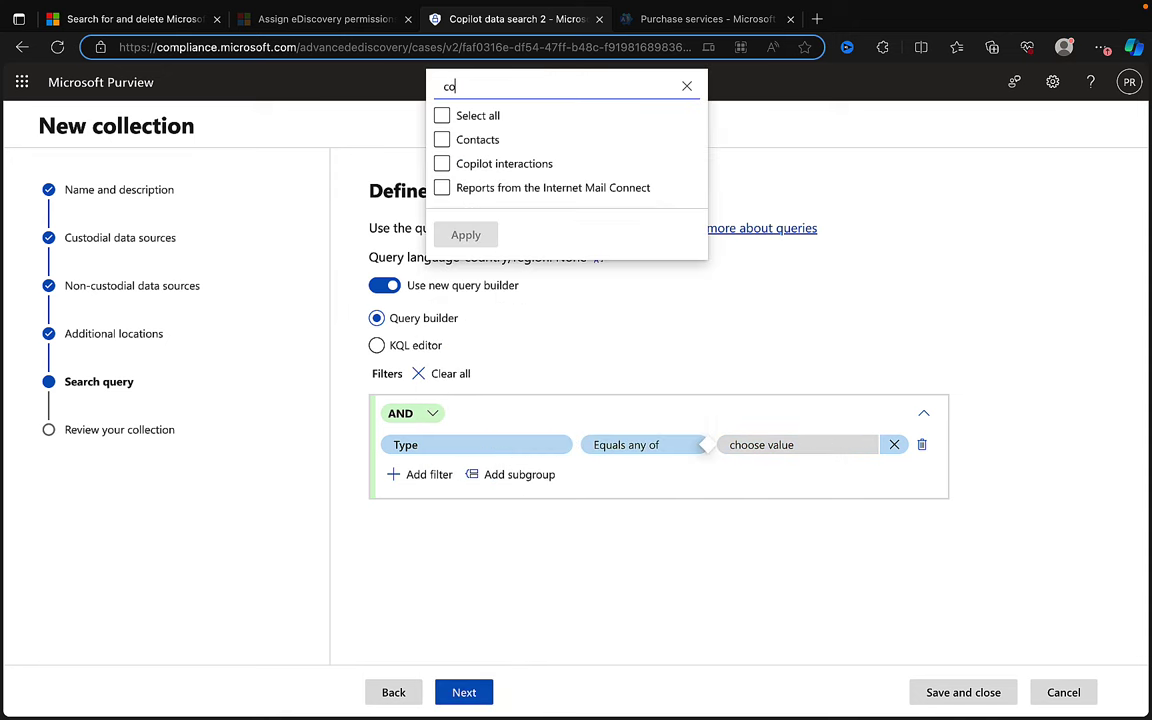
pyautogui.write('p')
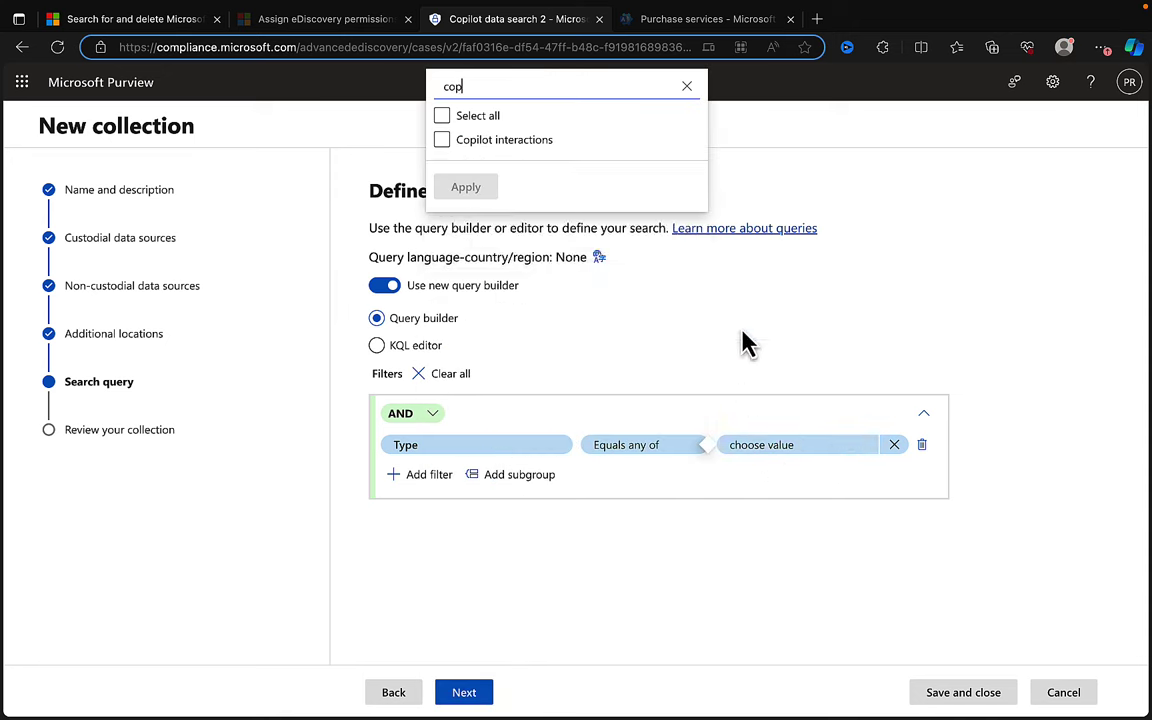
pyautogui.click(485, 141)
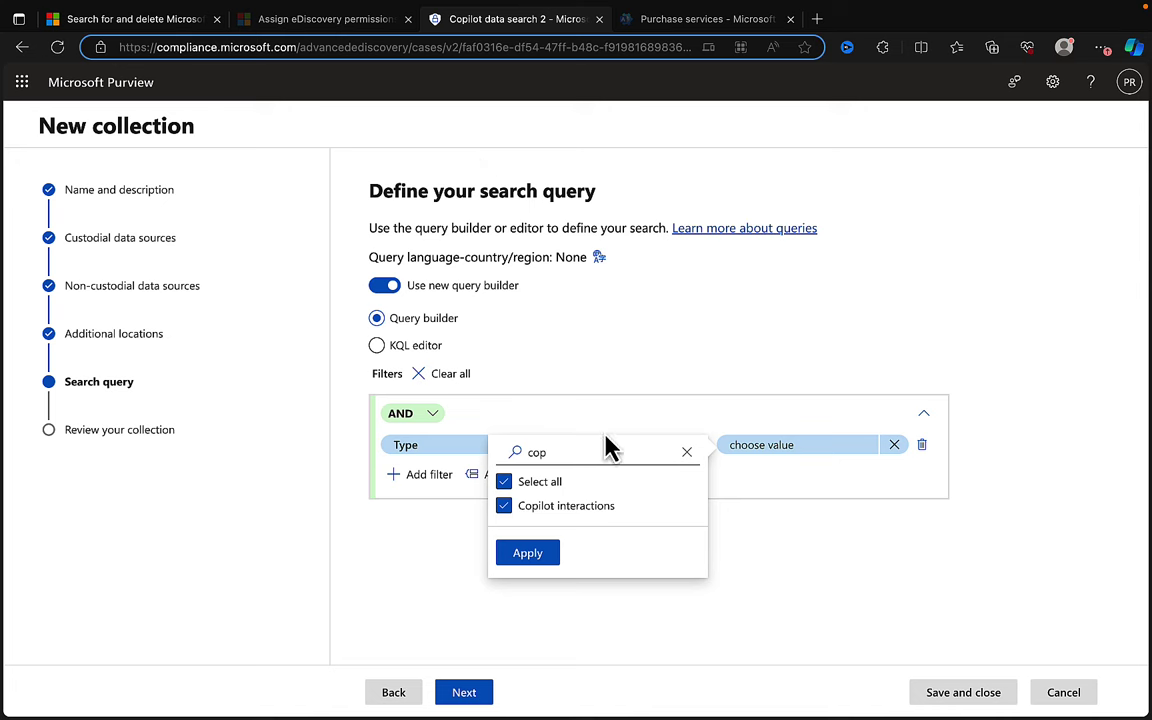
pyautogui.click(535, 553)
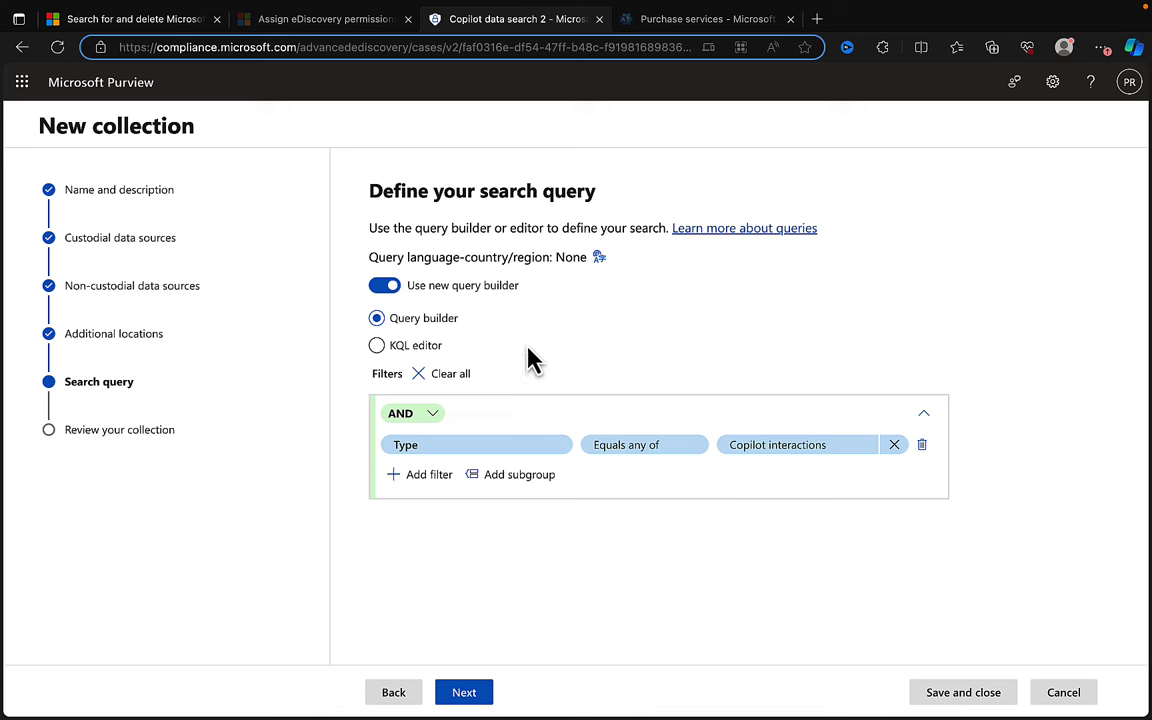
pyautogui.click(384, 350)
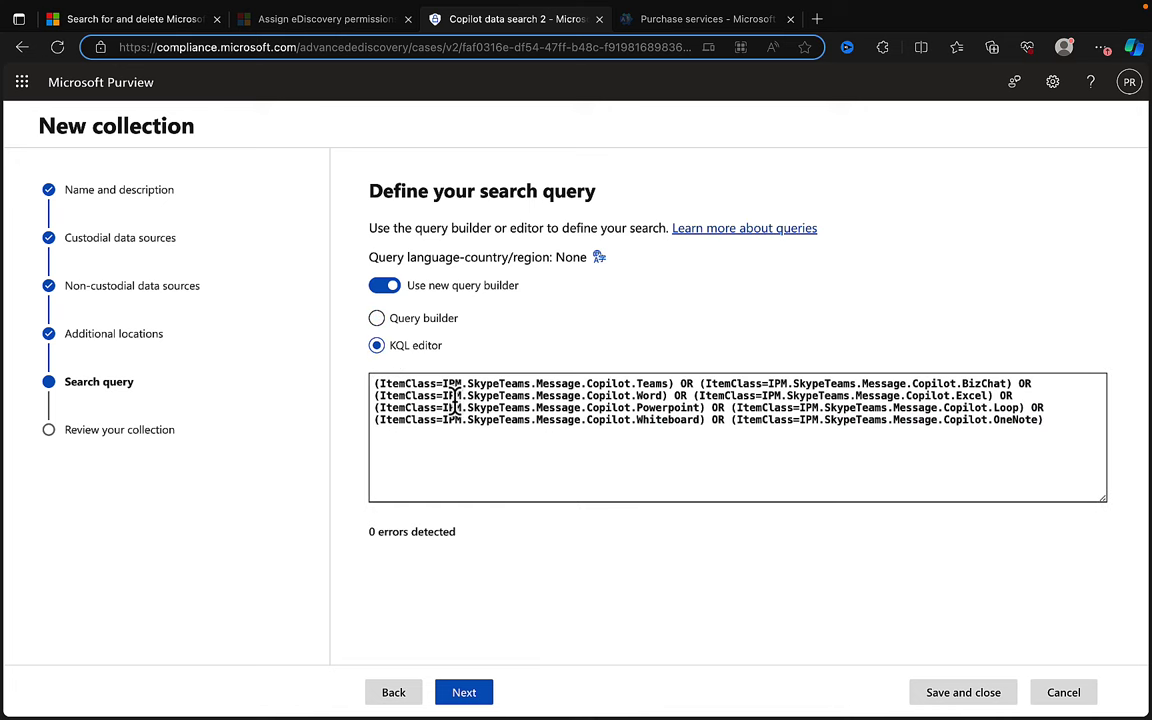